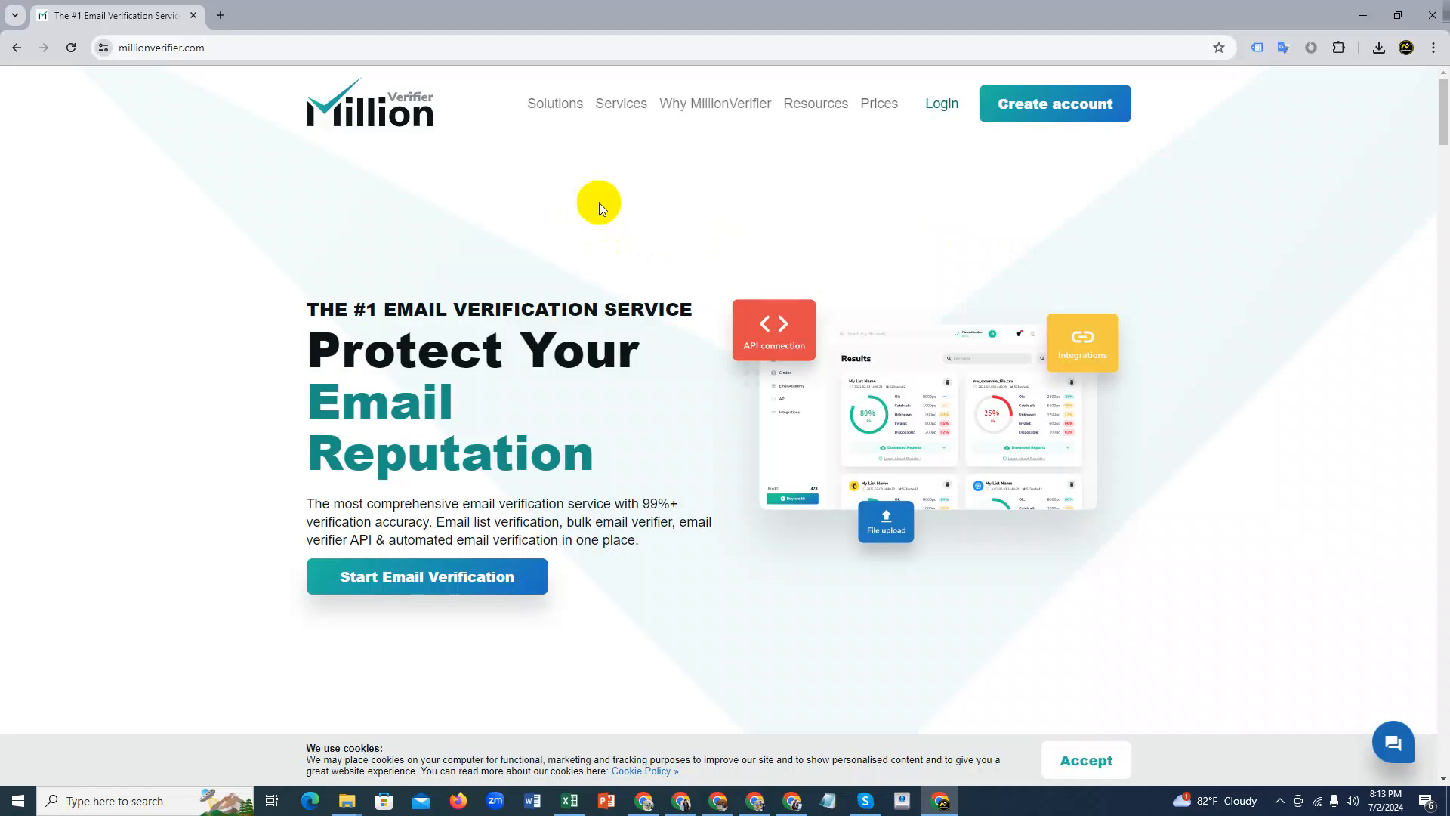
Switch to the other Chrome window, search Google for "millionverifier - login" and open the MillionVerifier login page.
click(756, 802)
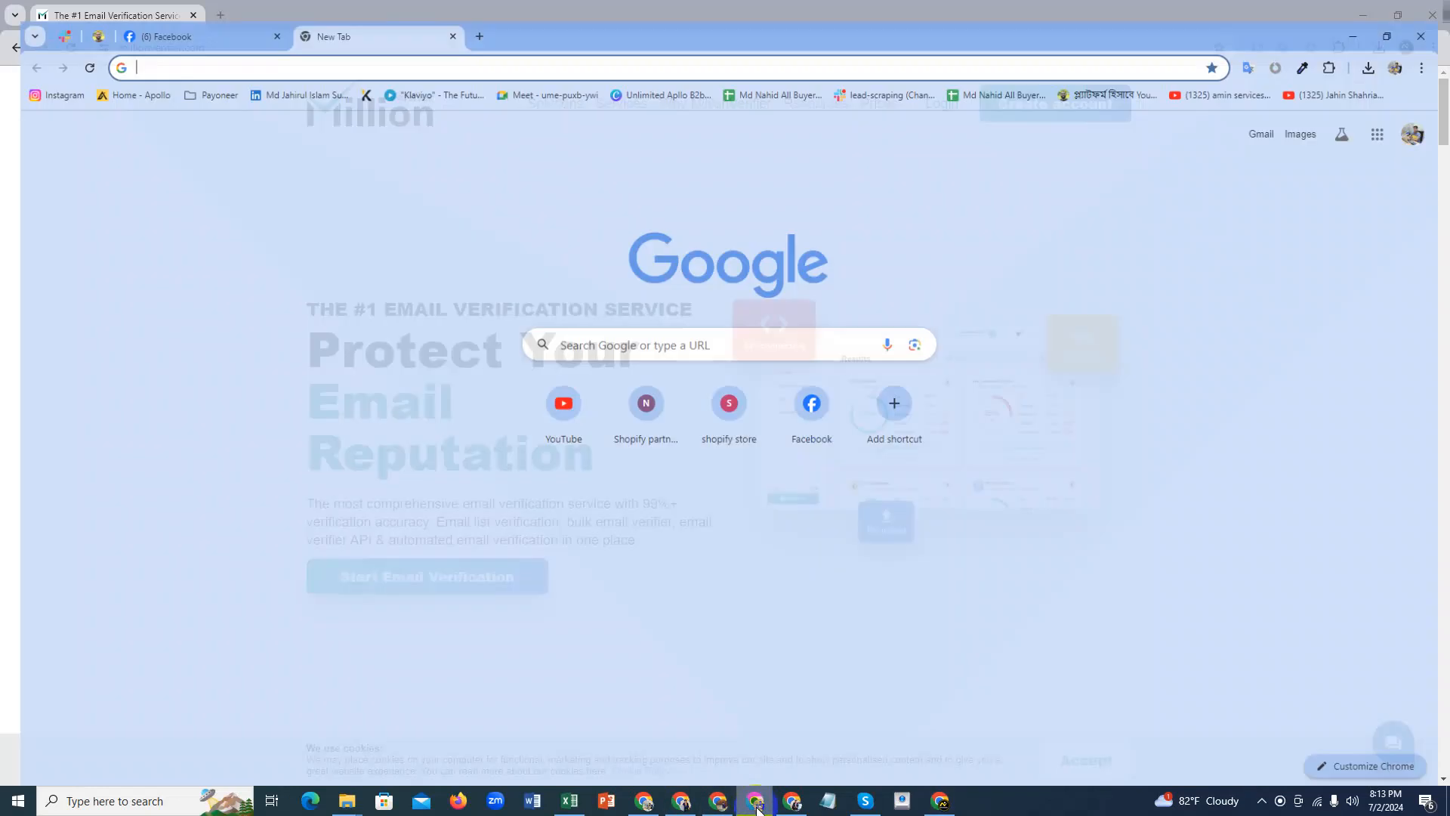
click(428, 46)
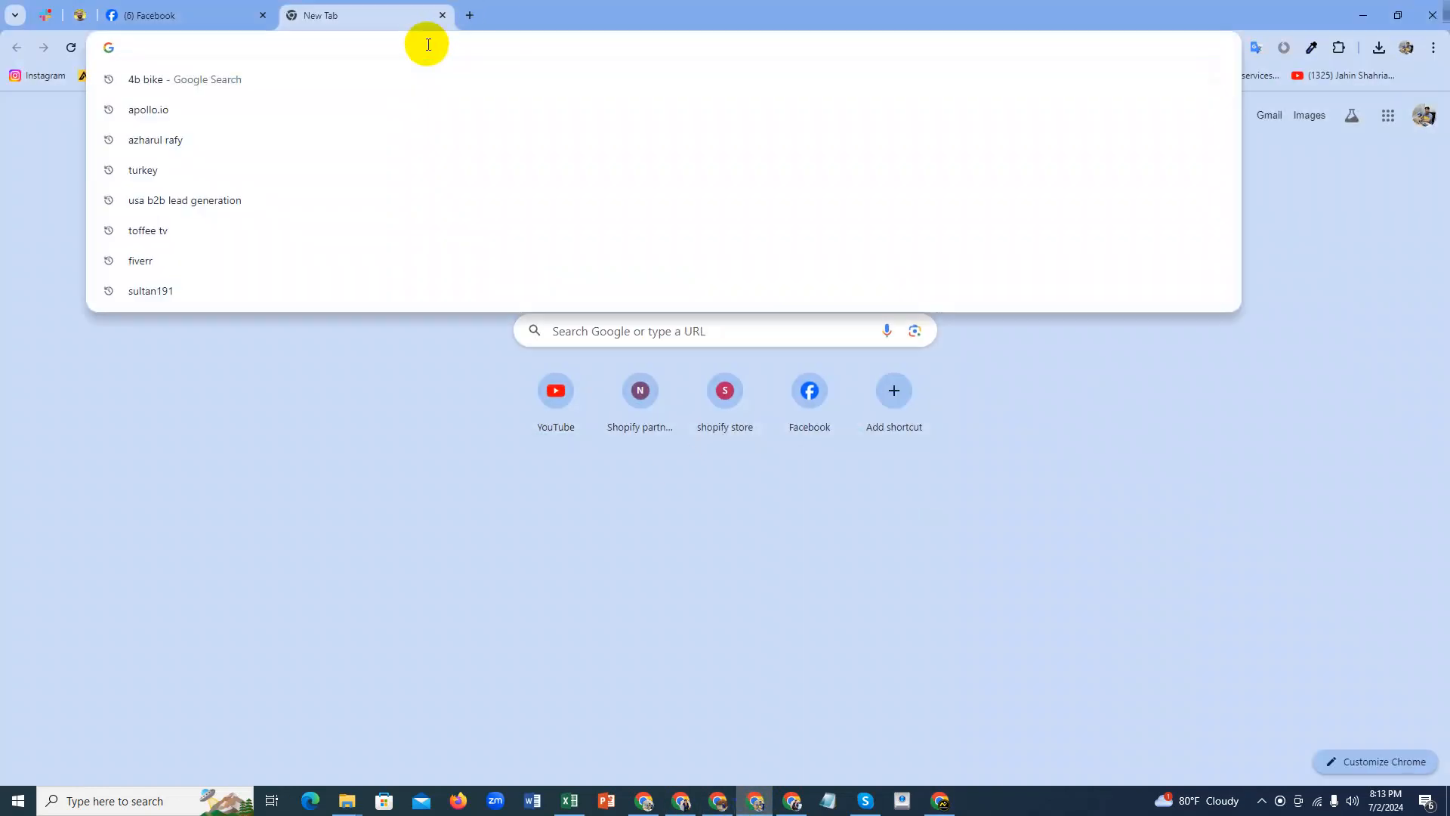
text(milli)
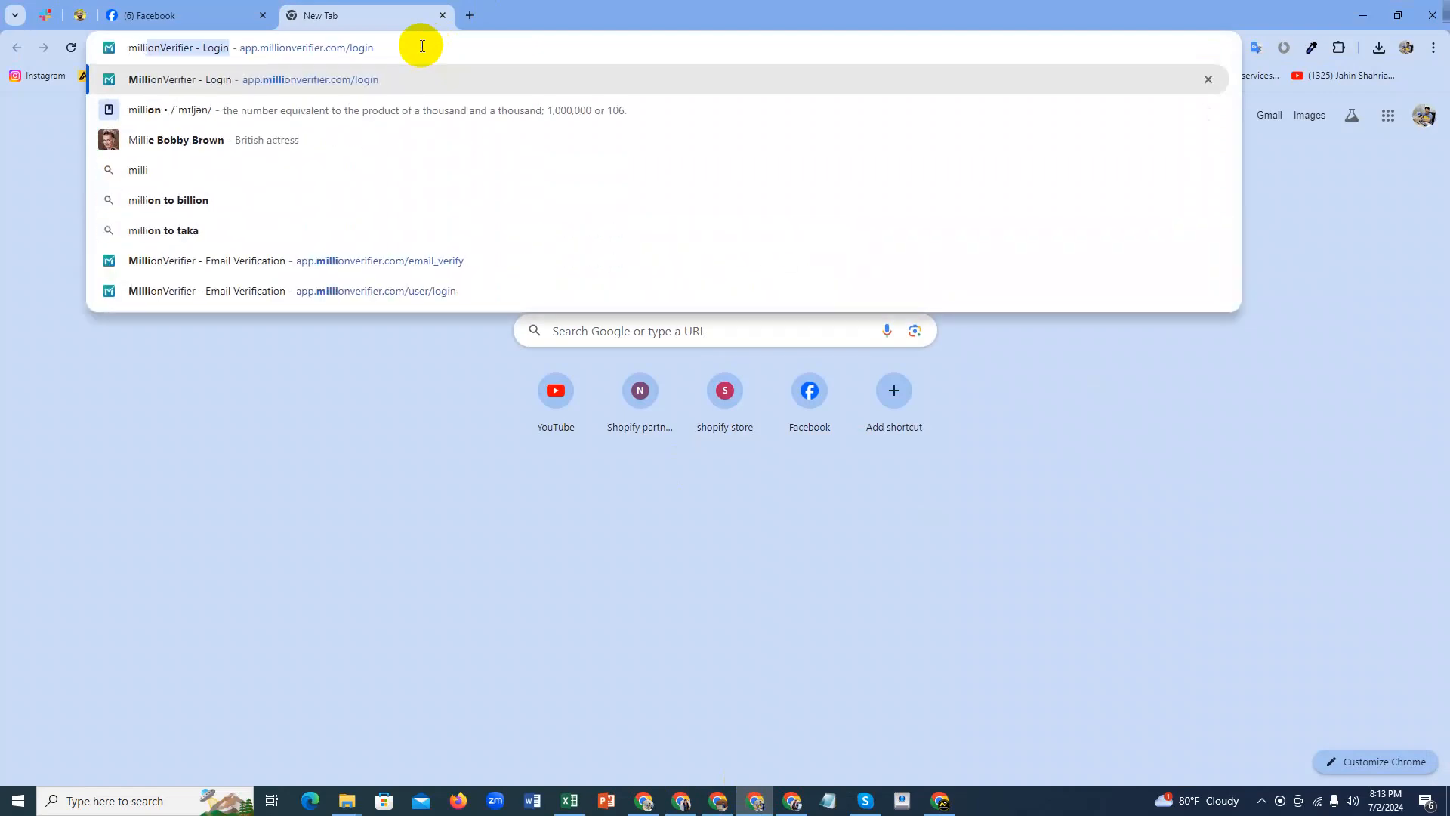
key(Right)
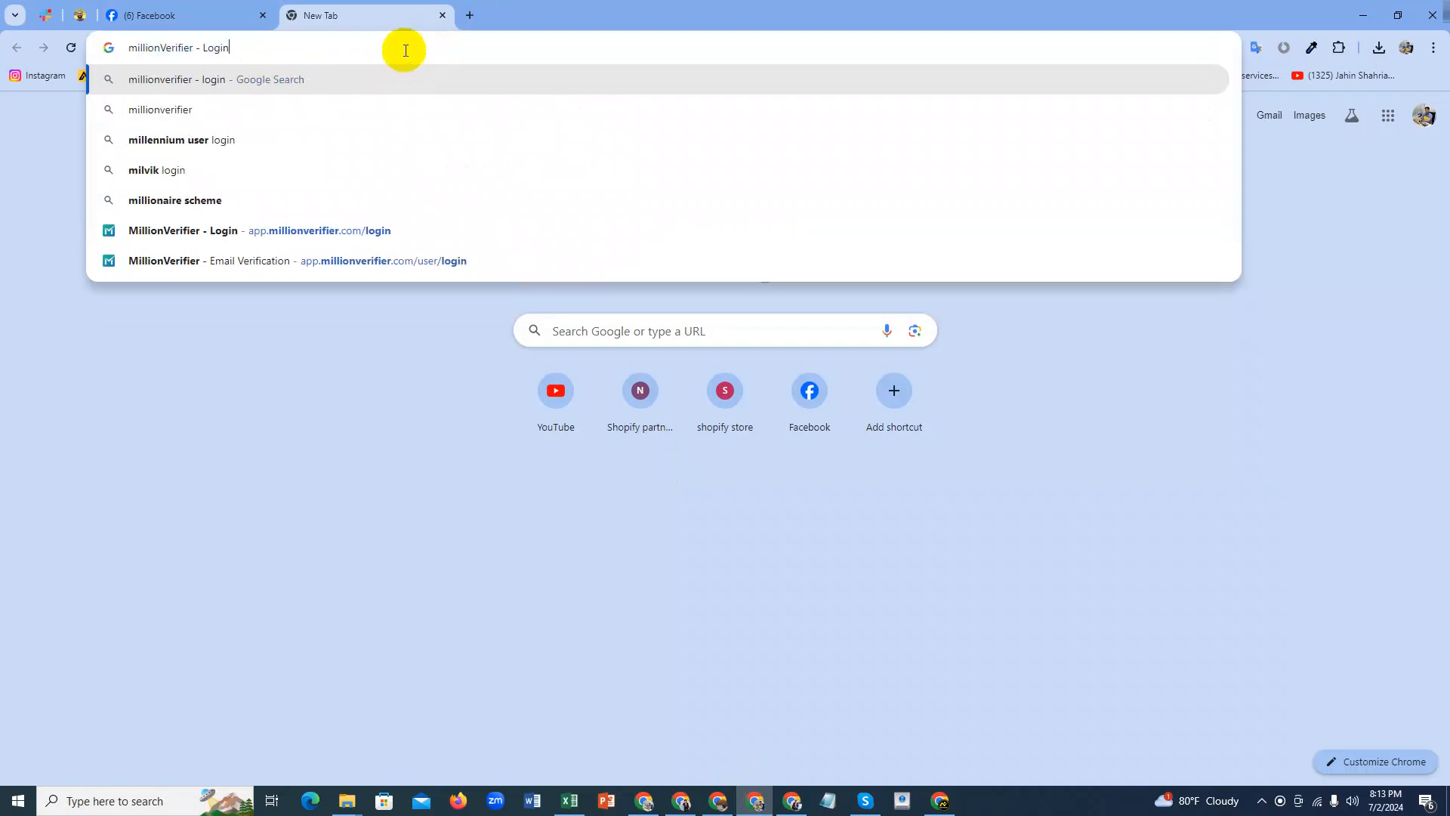
key(Return)
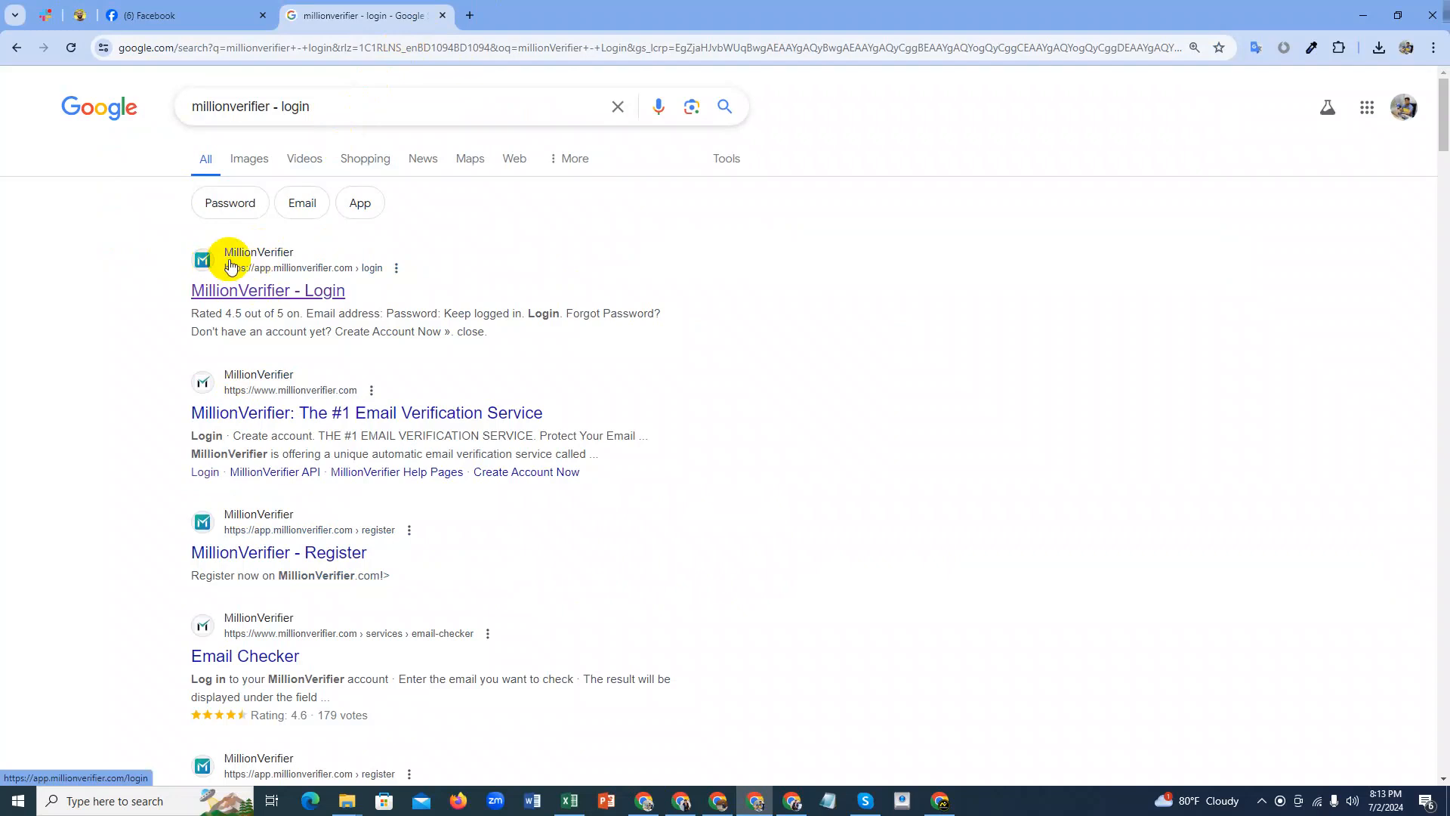
click(256, 257)
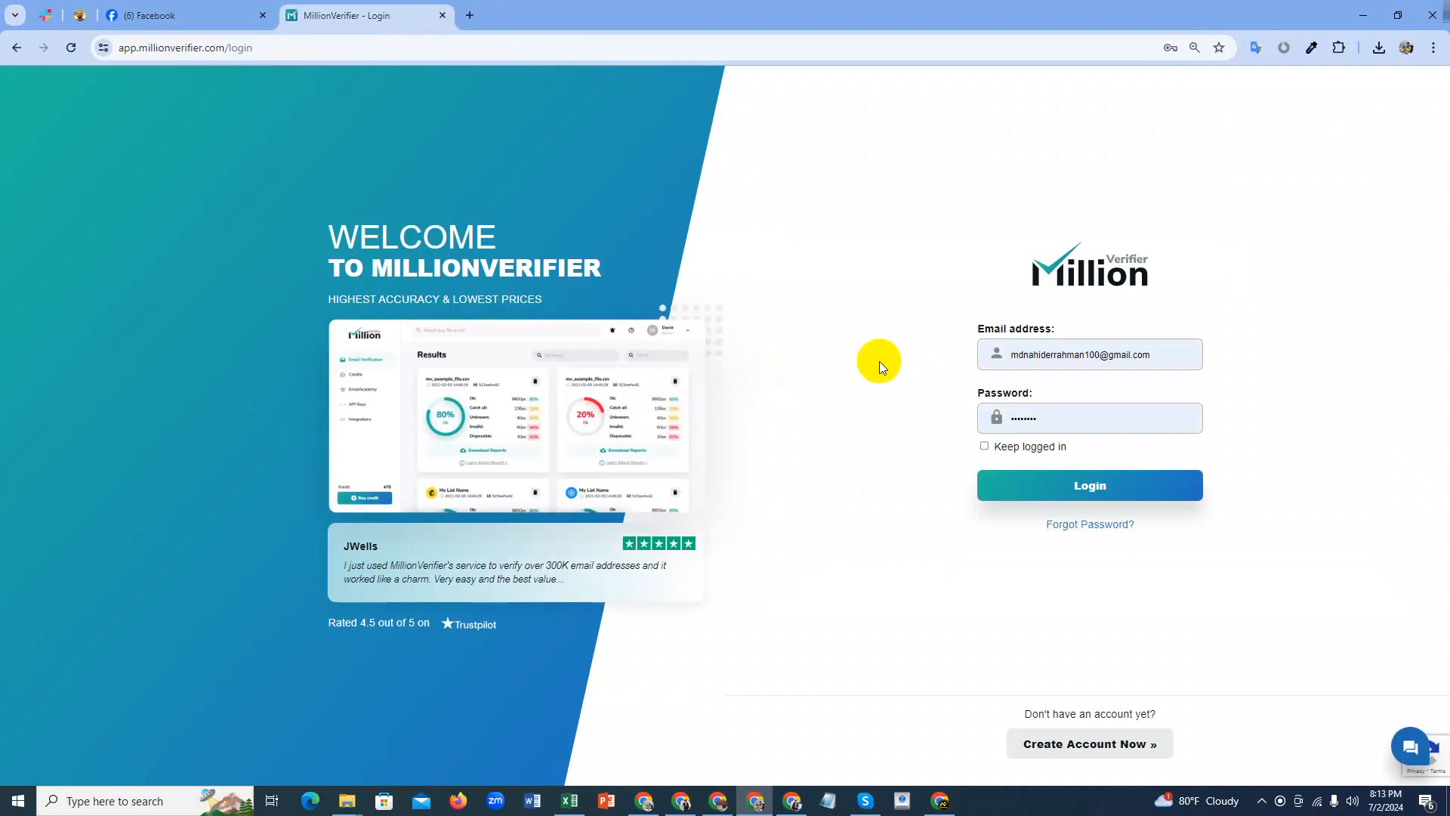
Log in to MillionVerifier with the prefilled account credentials.
click(1005, 485)
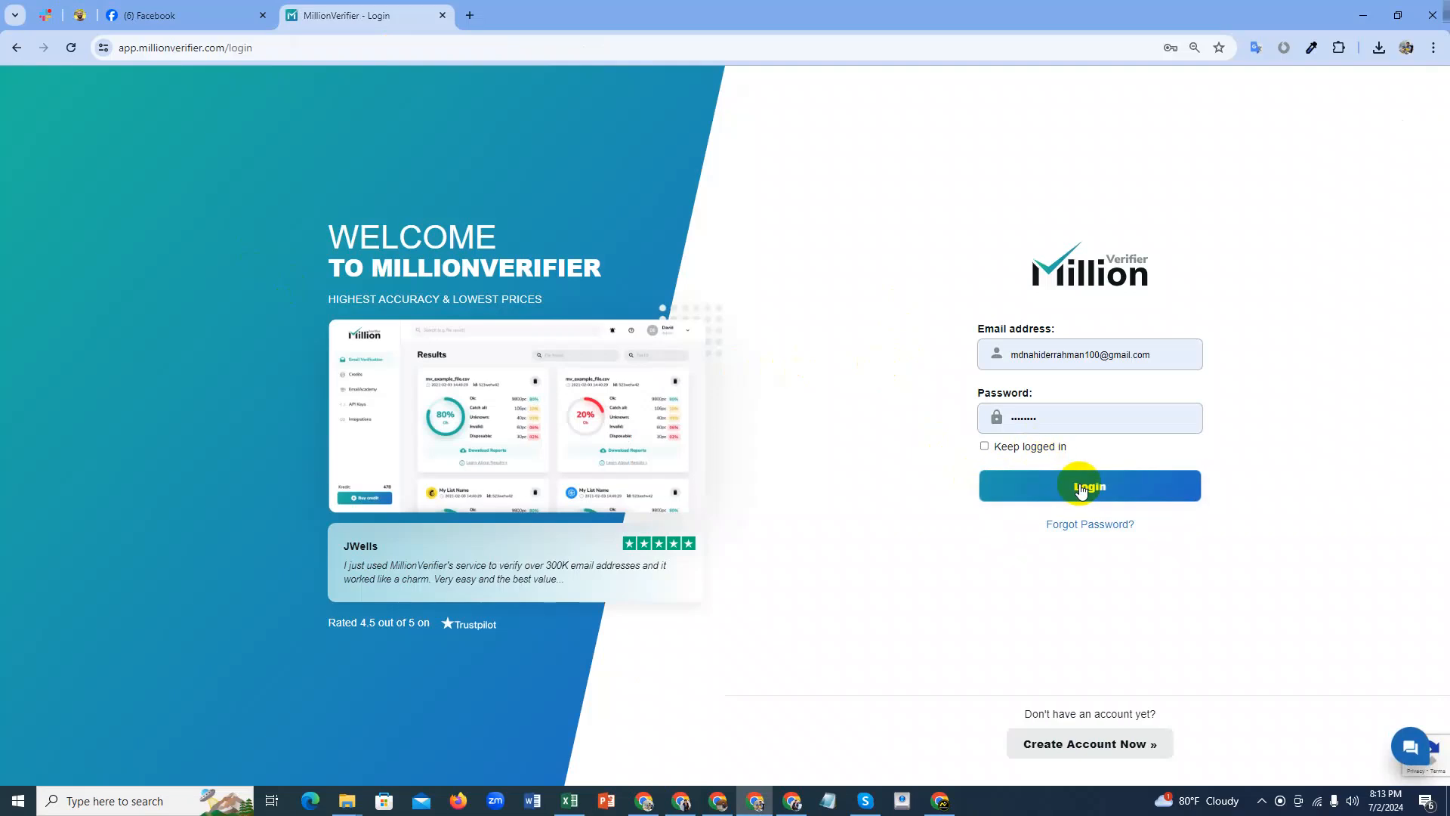
click(986, 487)
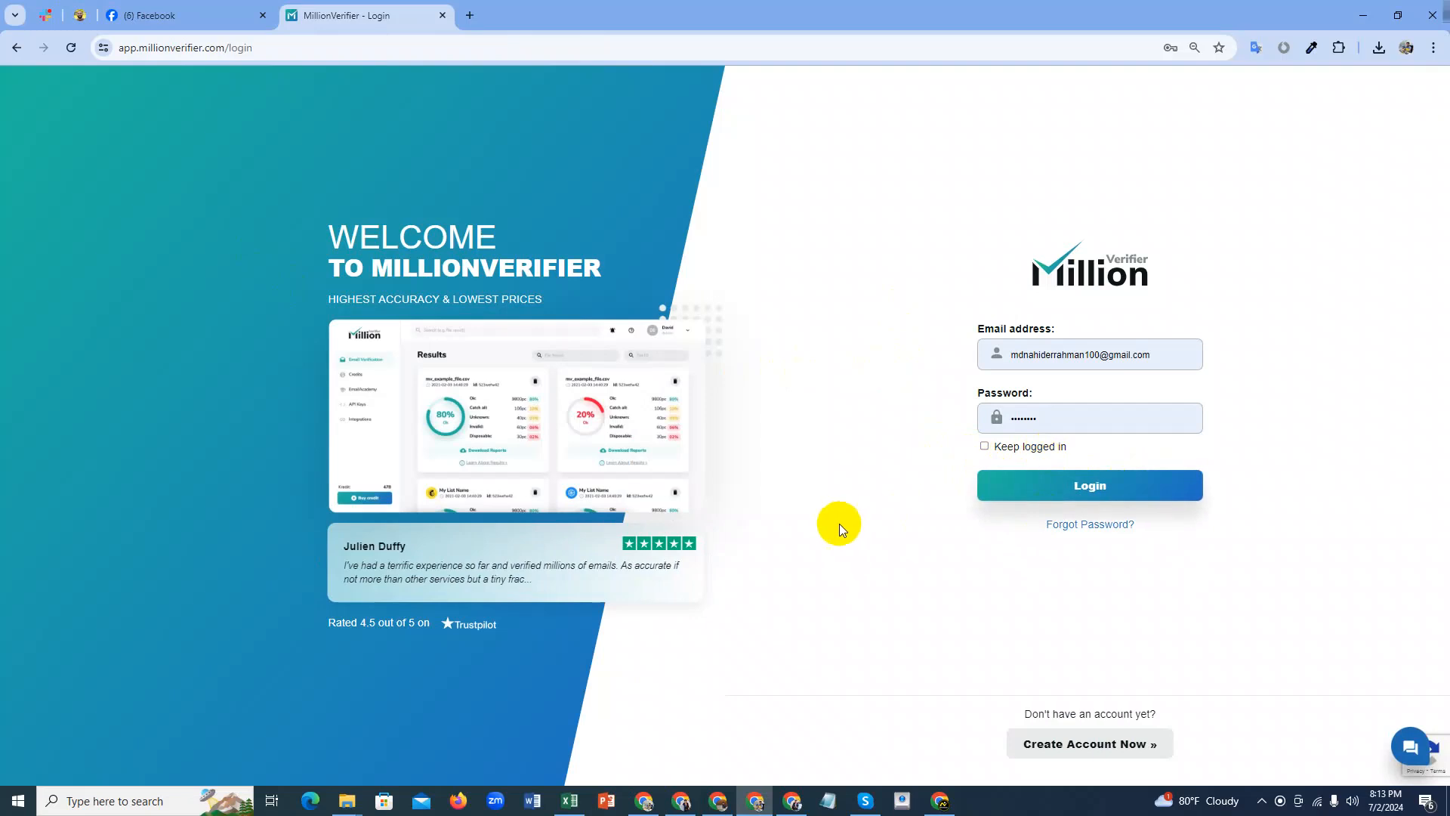
click(942, 799)
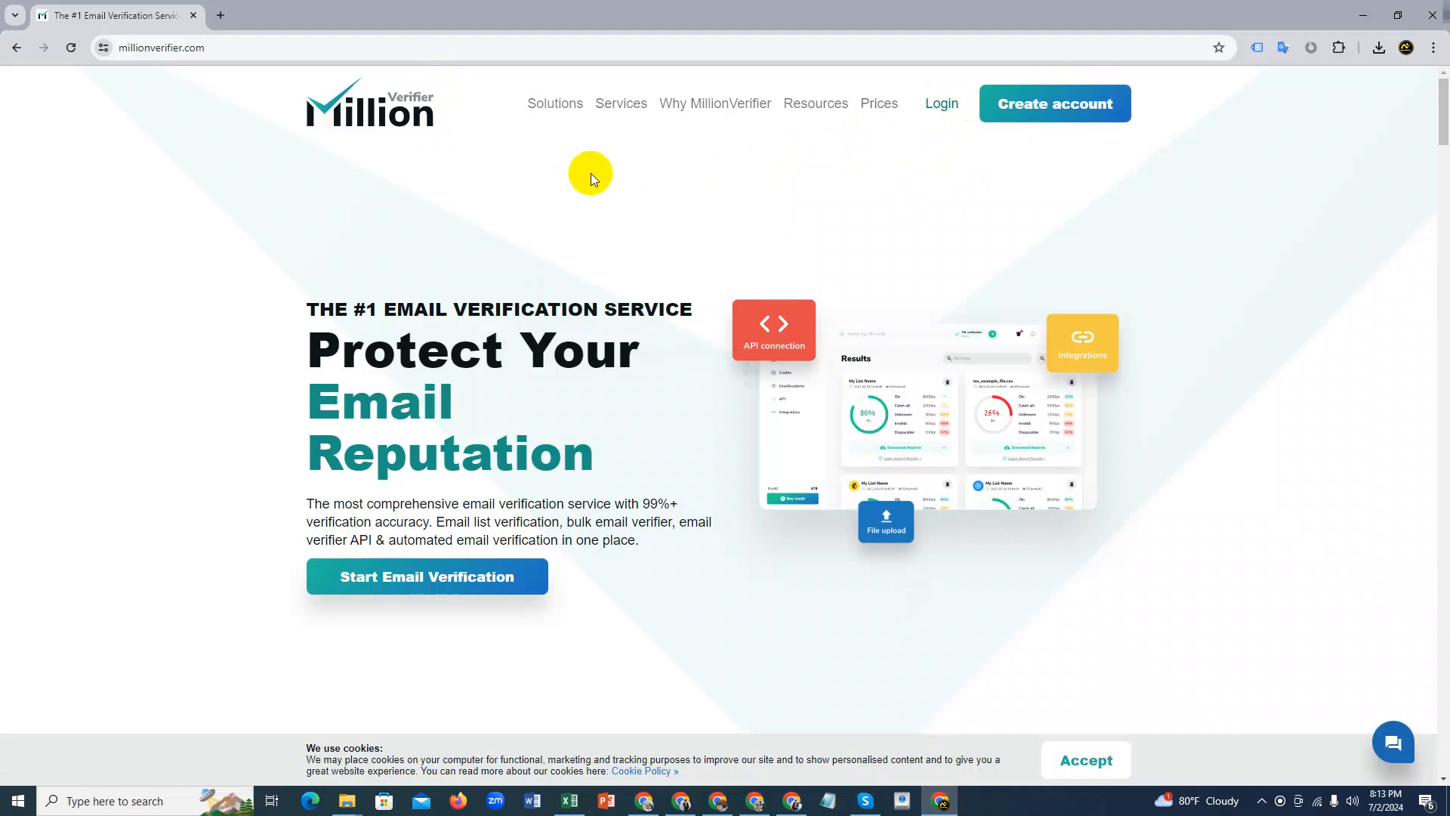
click(755, 802)
click(1091, 485)
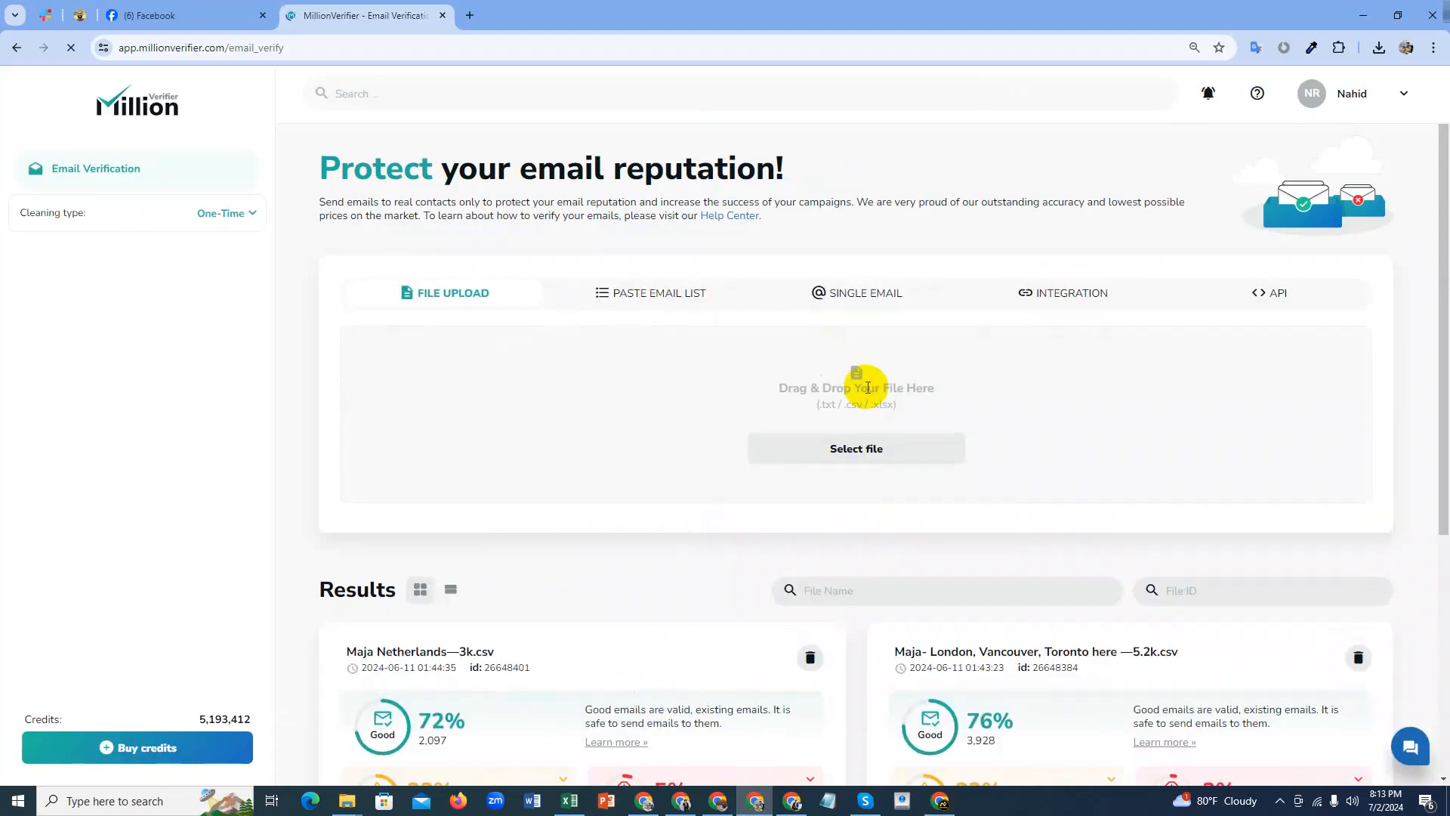
Dismiss the notification message and examine the upload area, earlier verification results and report download options.
scroll(1178, 420, down, 5)
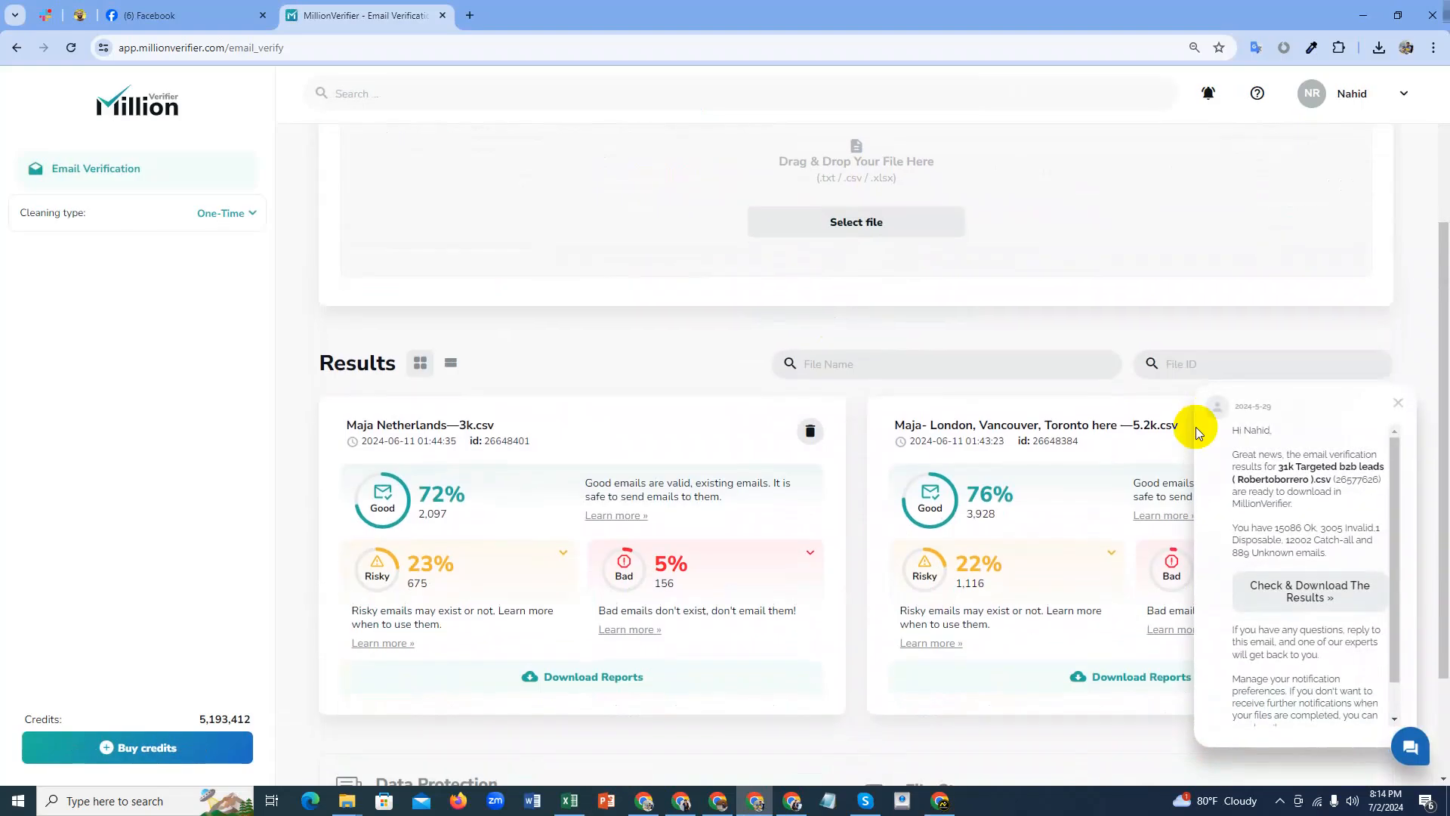
click(1397, 402)
scroll(1003, 412, up, 1)
scroll(719, 566, down, 1)
scroll(738, 459, up, 4)
scroll(738, 459, down, 4)
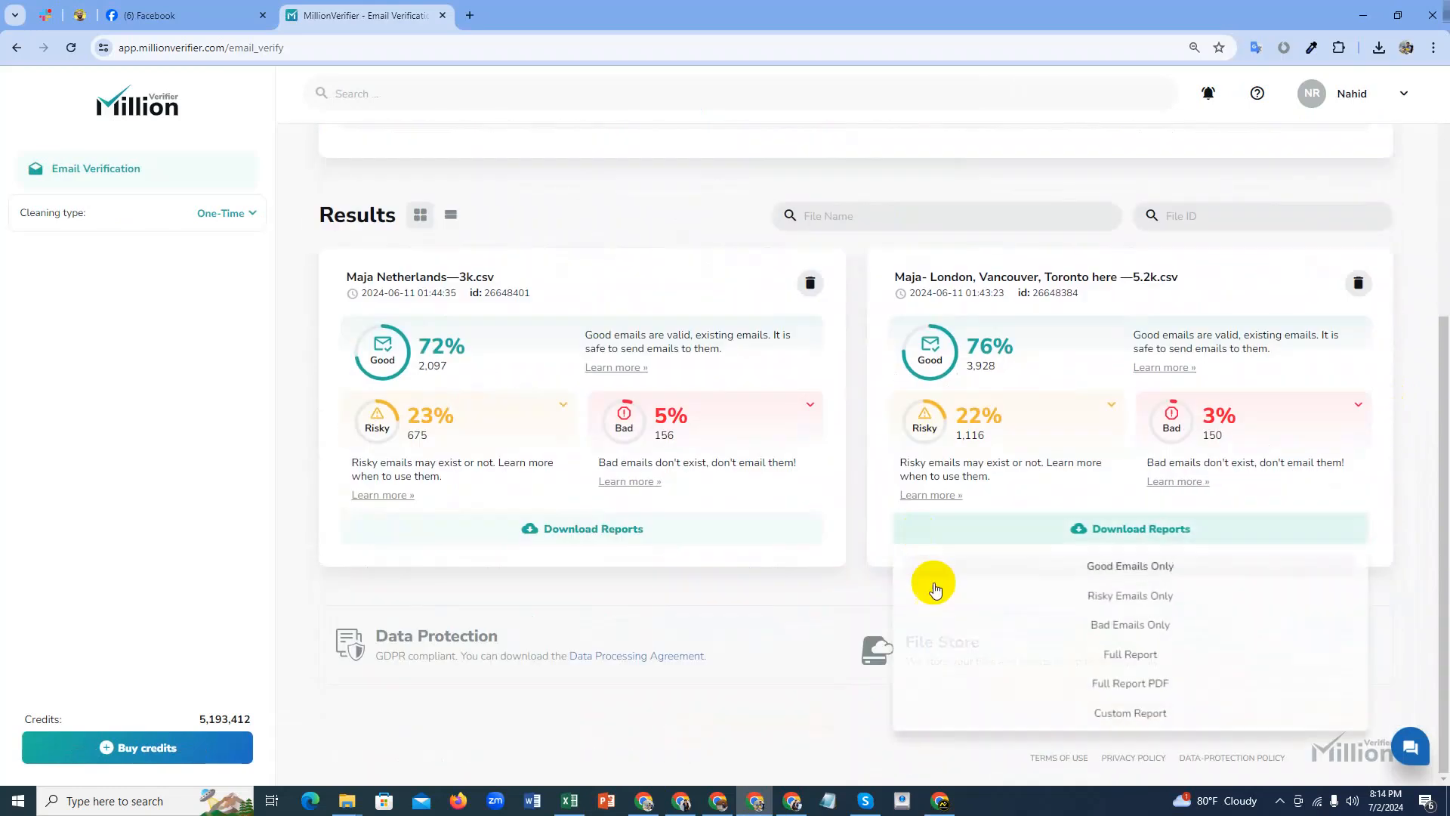
scroll(816, 457, up, 4)
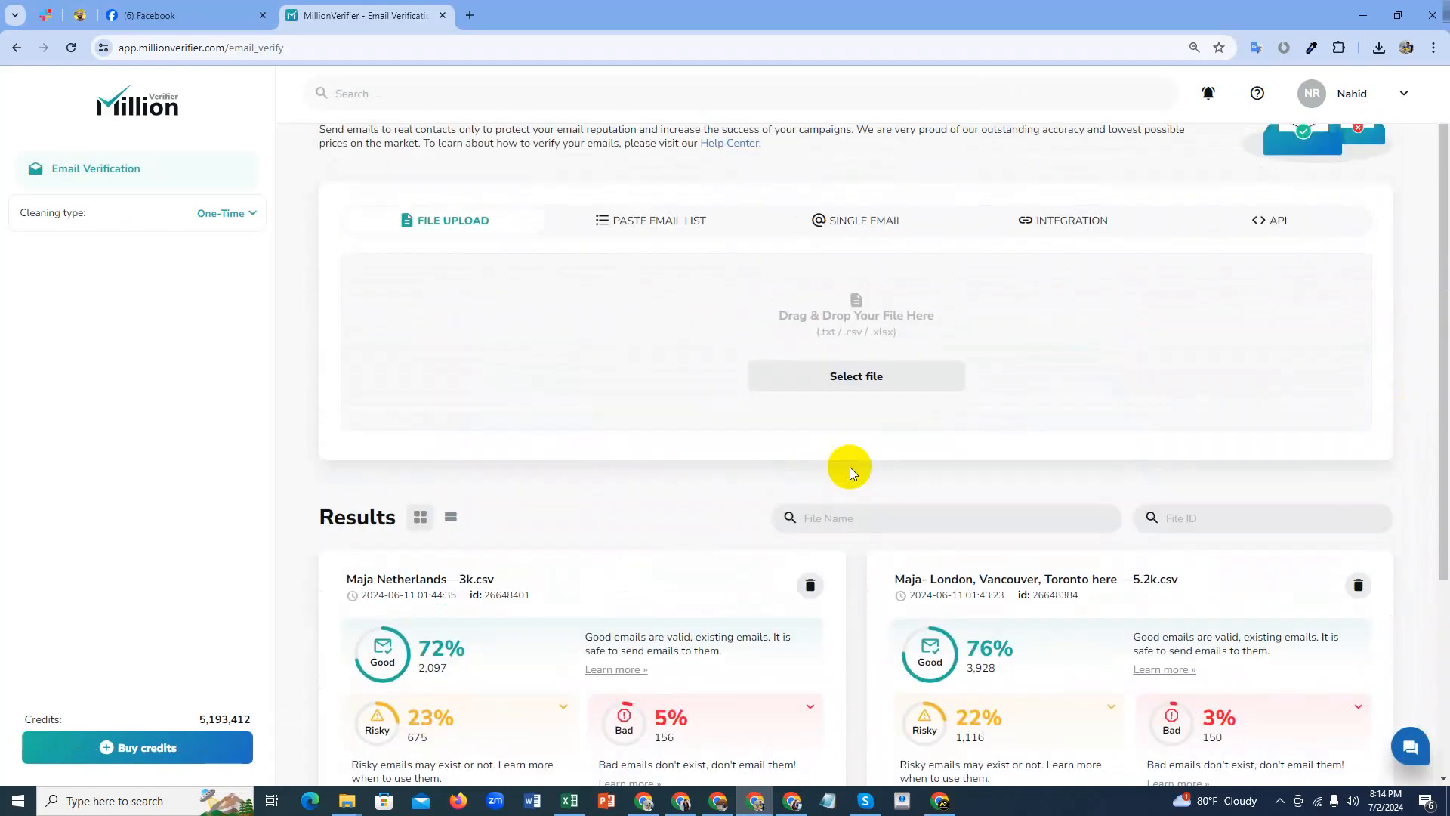
scroll(1196, 307, up, 1)
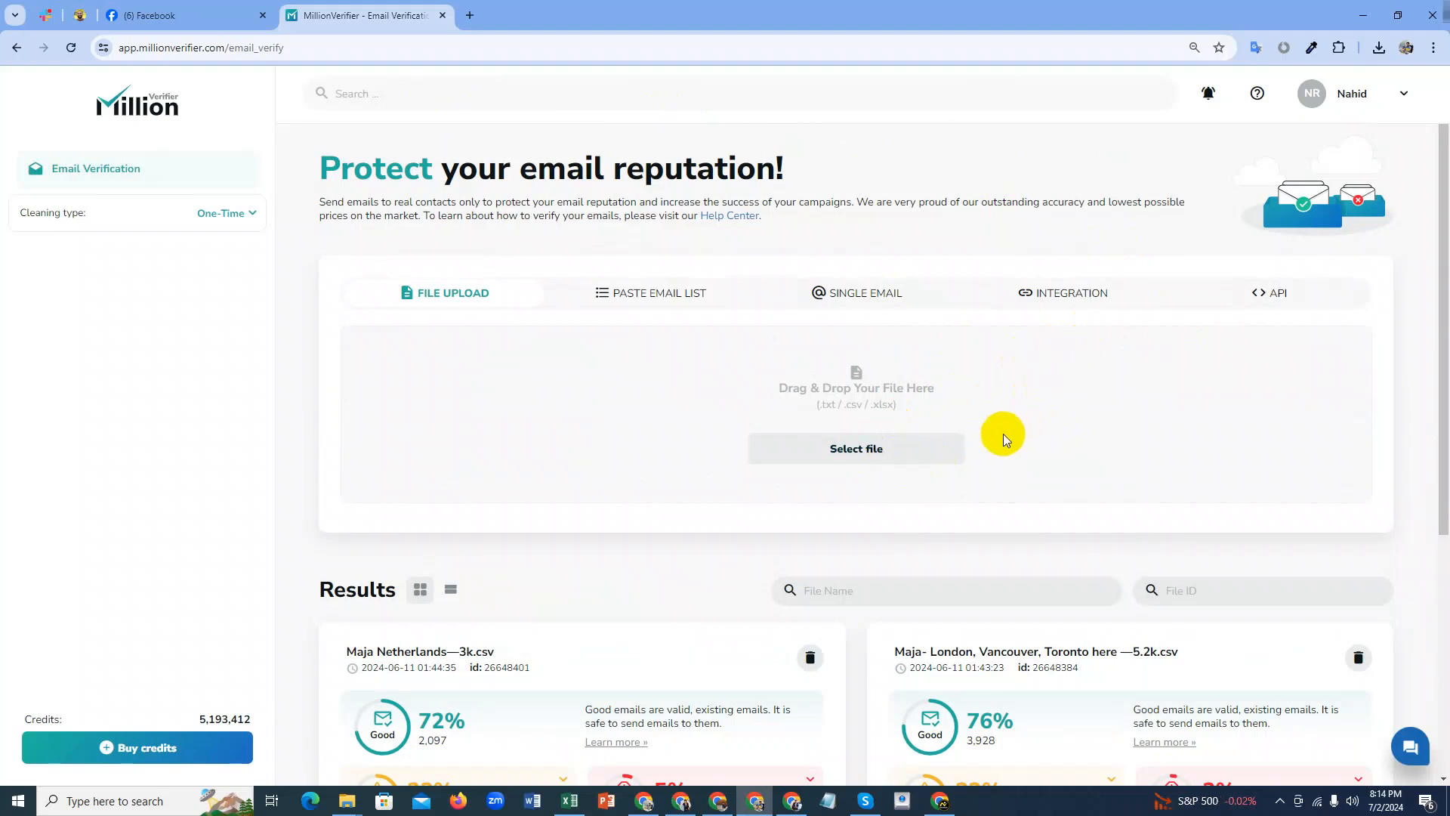
Upload the 20k leads CSV from Downloads and start its verification with Remove duplicates turned off.
click(904, 451)
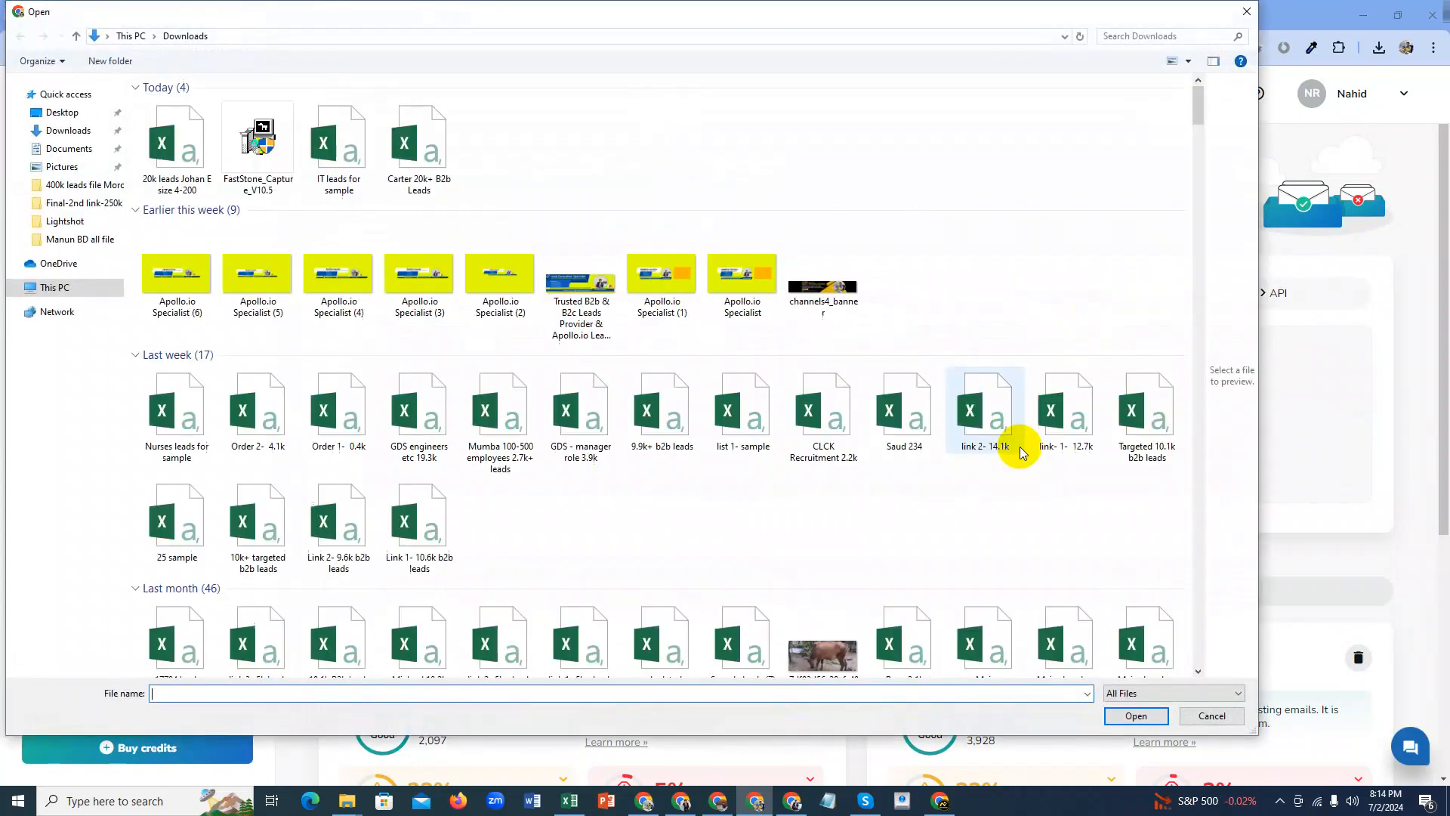
double_click(179, 145)
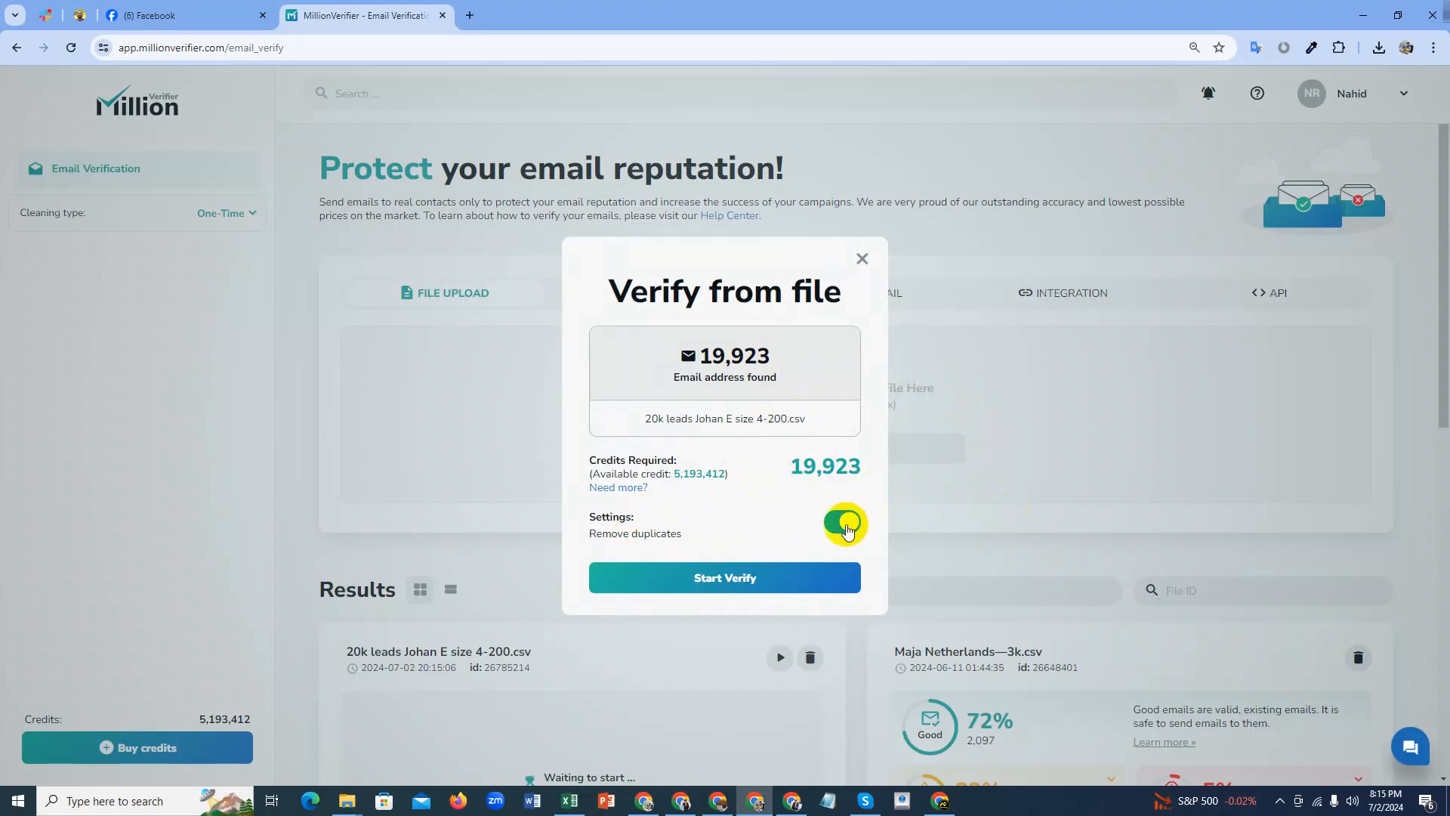
click(846, 524)
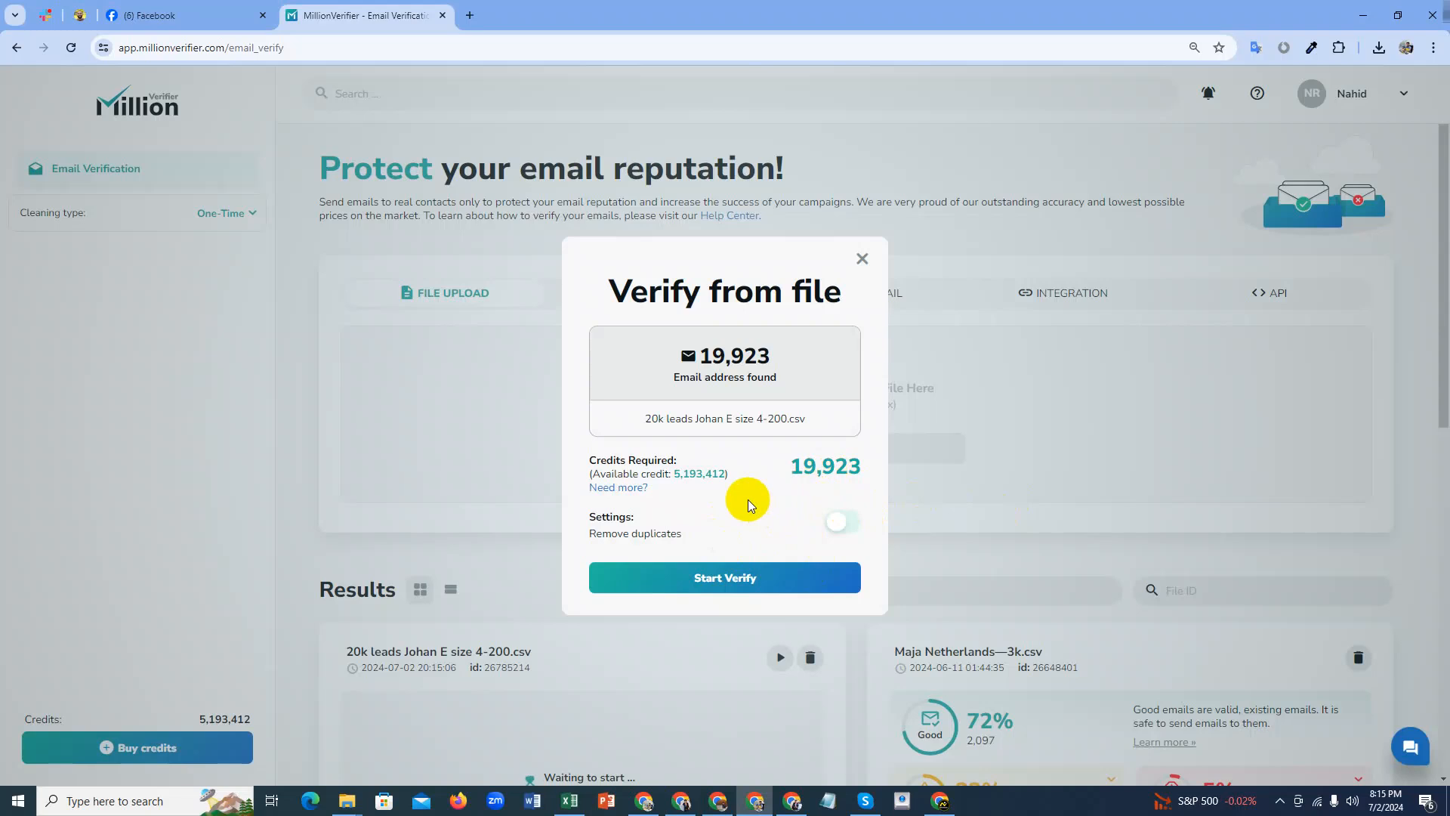
click(758, 580)
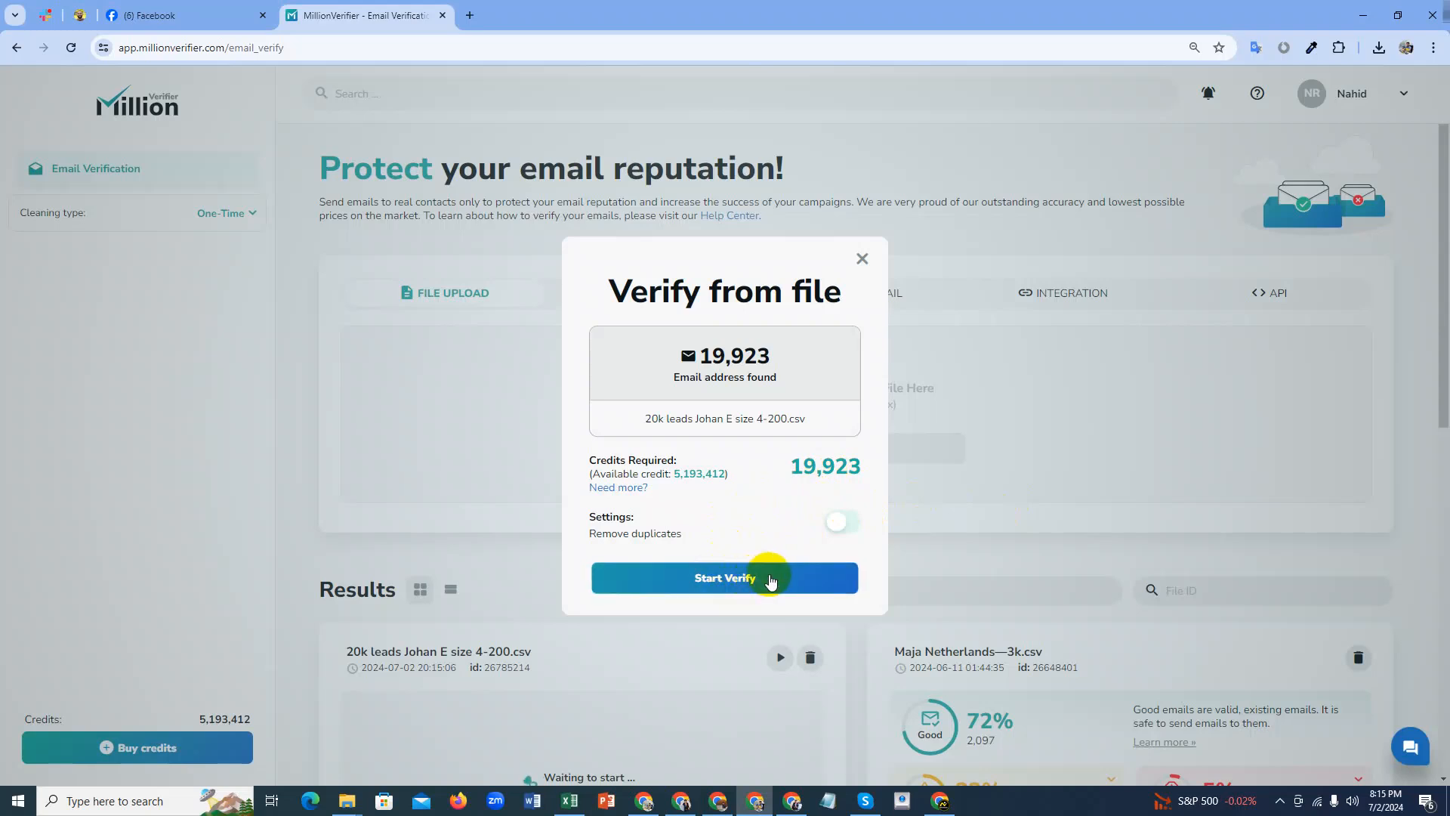
Examine the verification progress of the 20k leads file and its breakdown into good, risky and bad emails.
scroll(768, 577, down, 6)
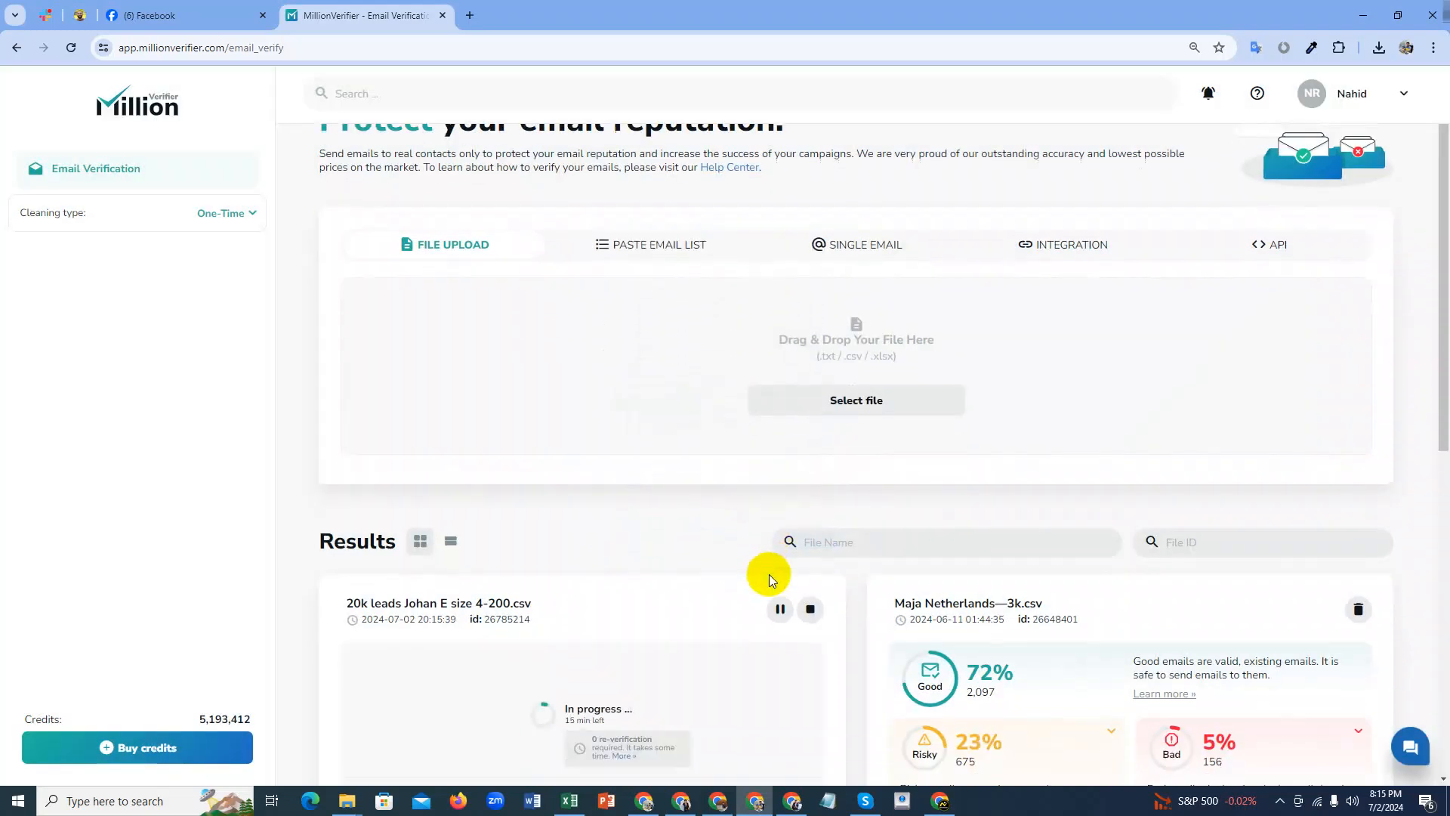
scroll(1057, 452, down, 1)
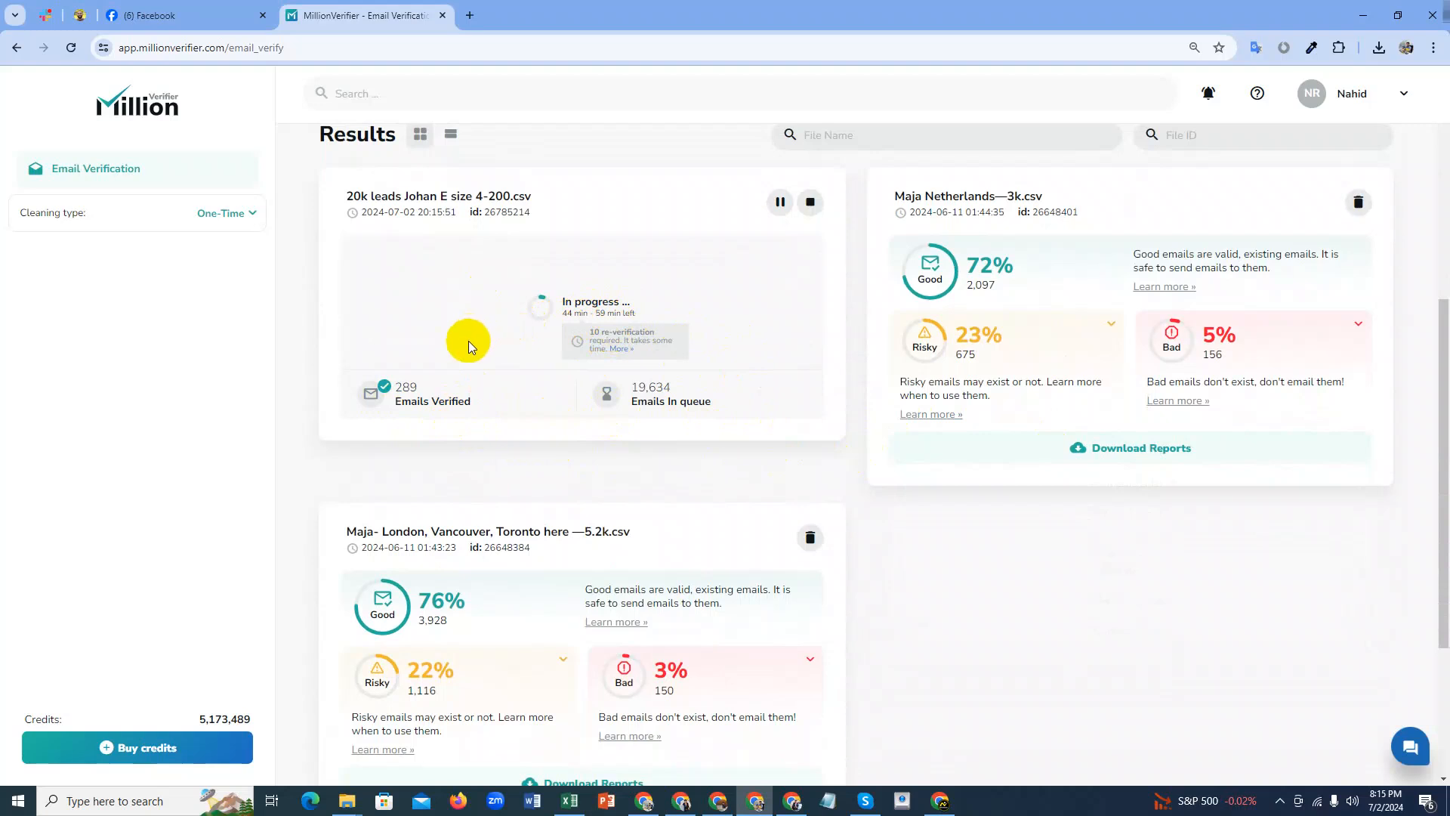
scroll(758, 377, up, 1)
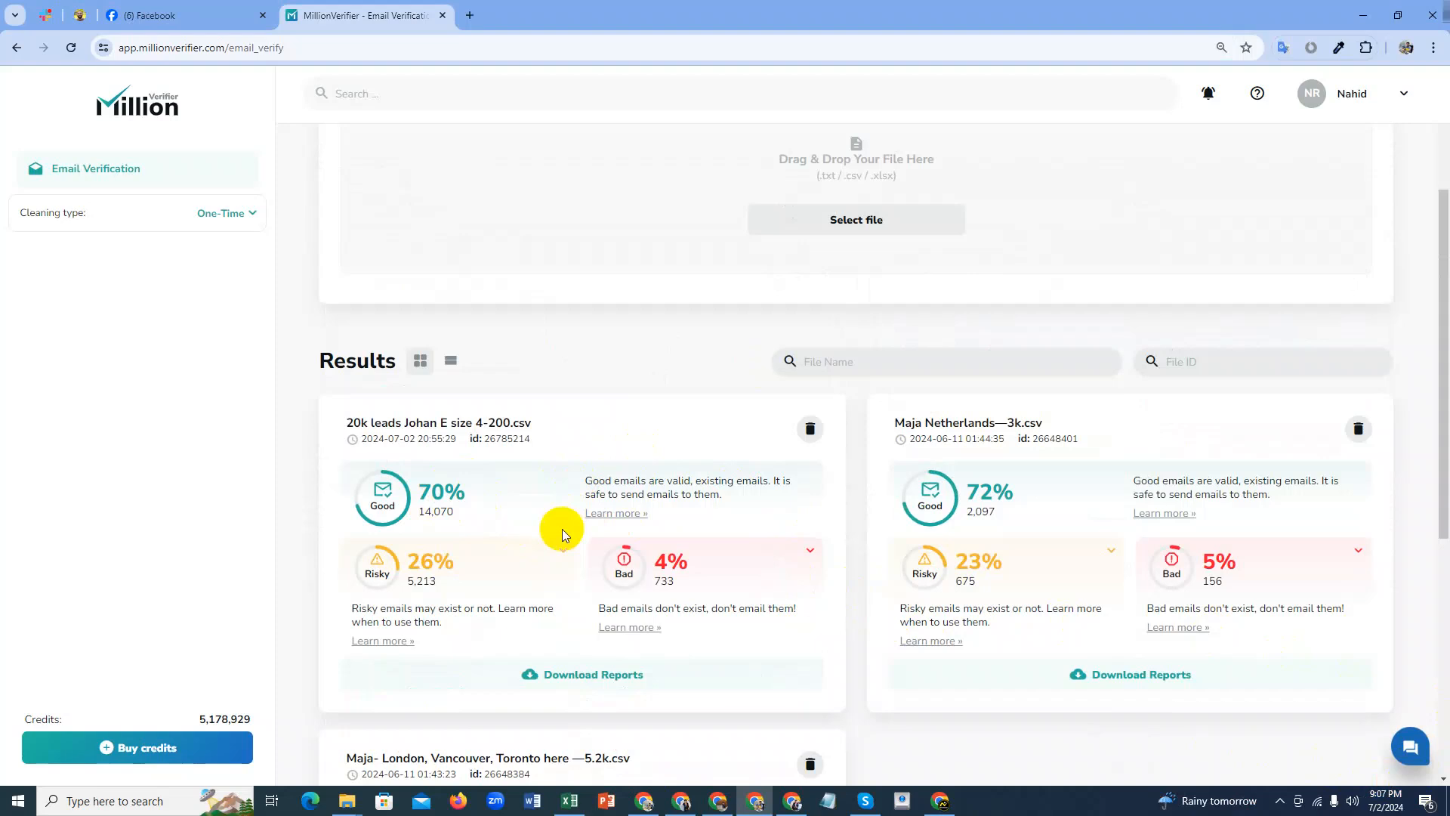
scroll(562, 534, down, 1)
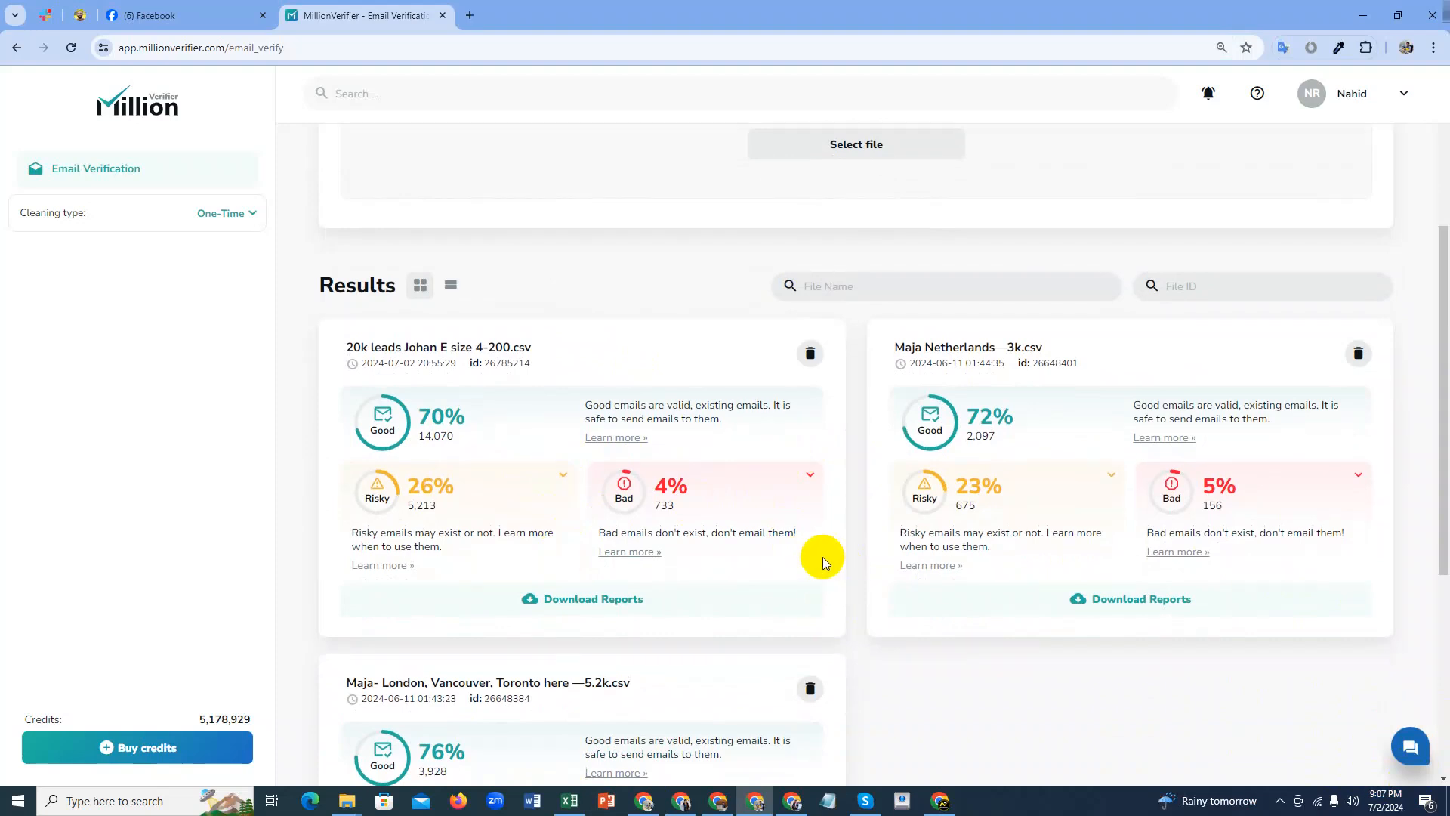
click(596, 599)
scroll(600, 534, down, 1)
click(602, 529)
scroll(635, 453, down, 1)
scroll(631, 302, down, 2)
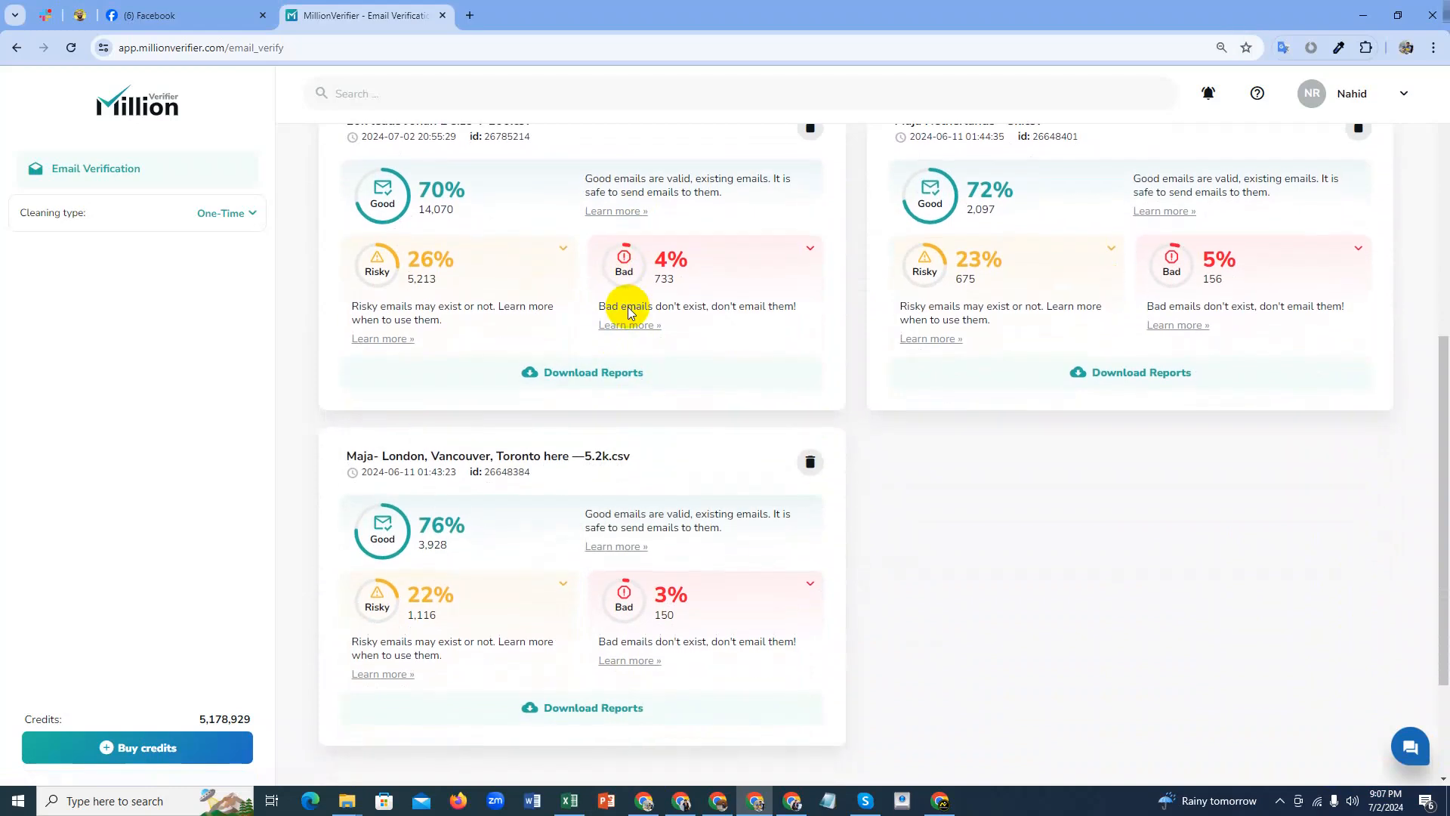
click(630, 376)
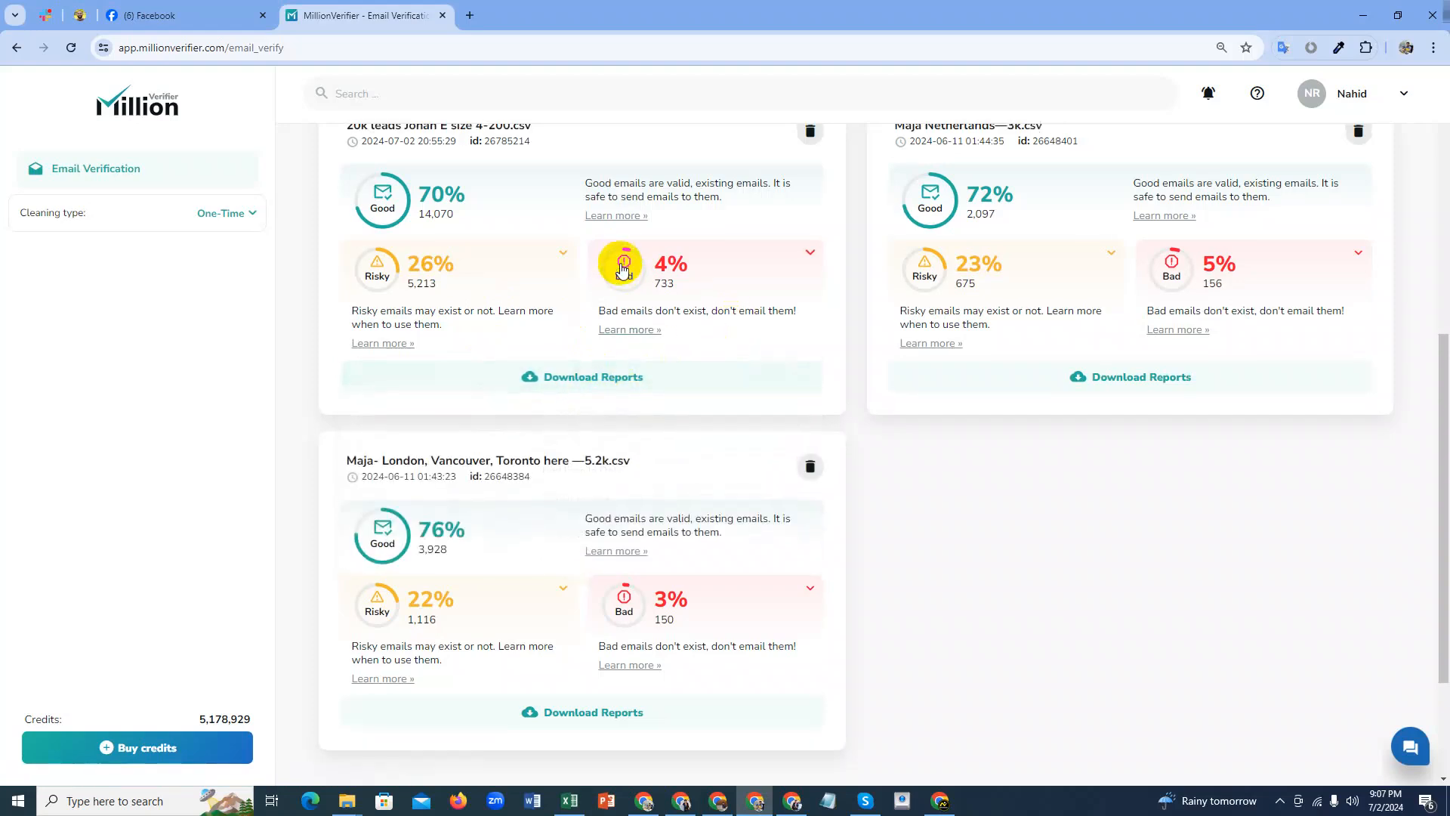
Download the Good Emails Only report for the 20k leads file, resuming the interrupted download.
scroll(581, 269, up, 1)
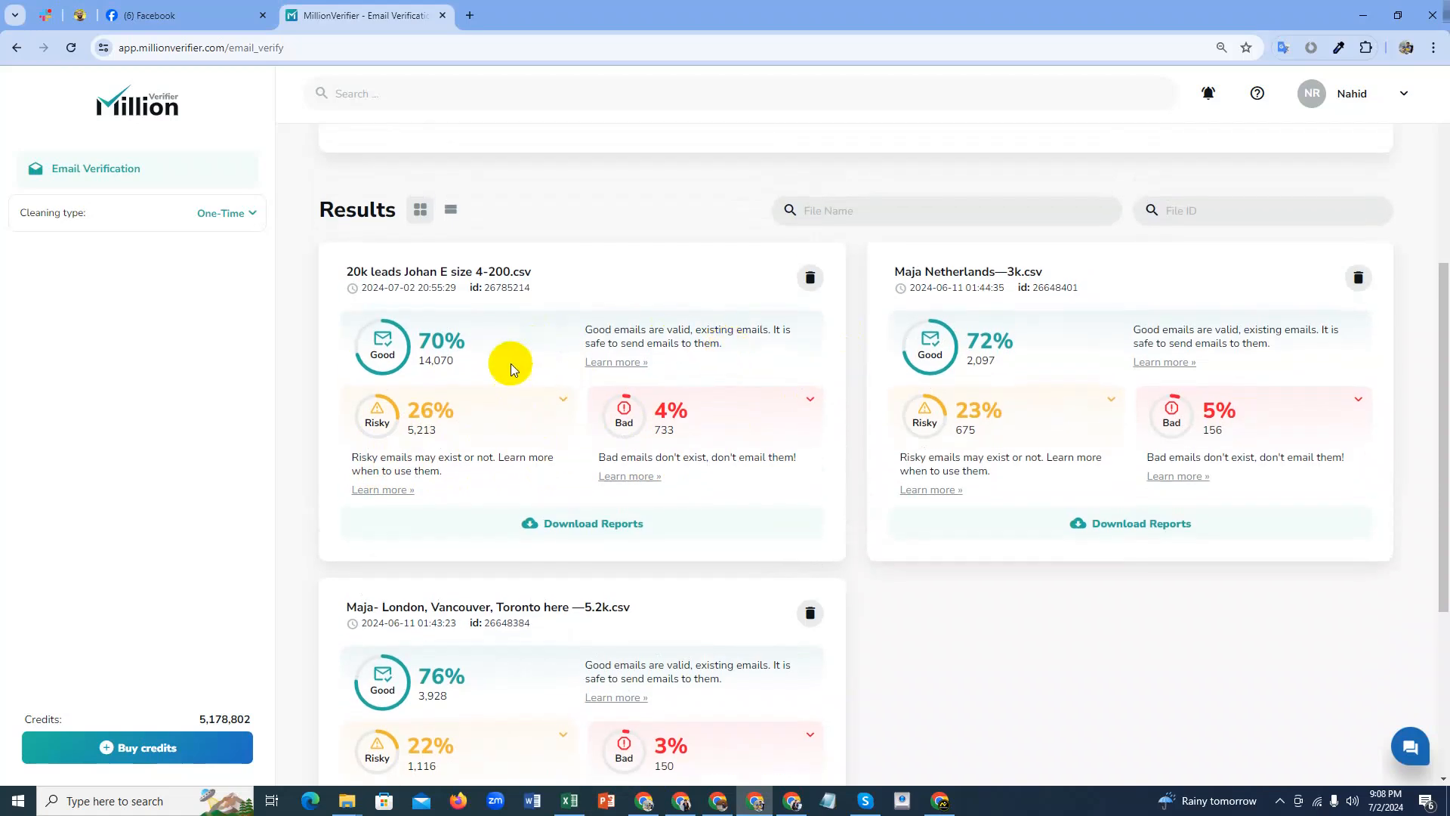
click(597, 448)
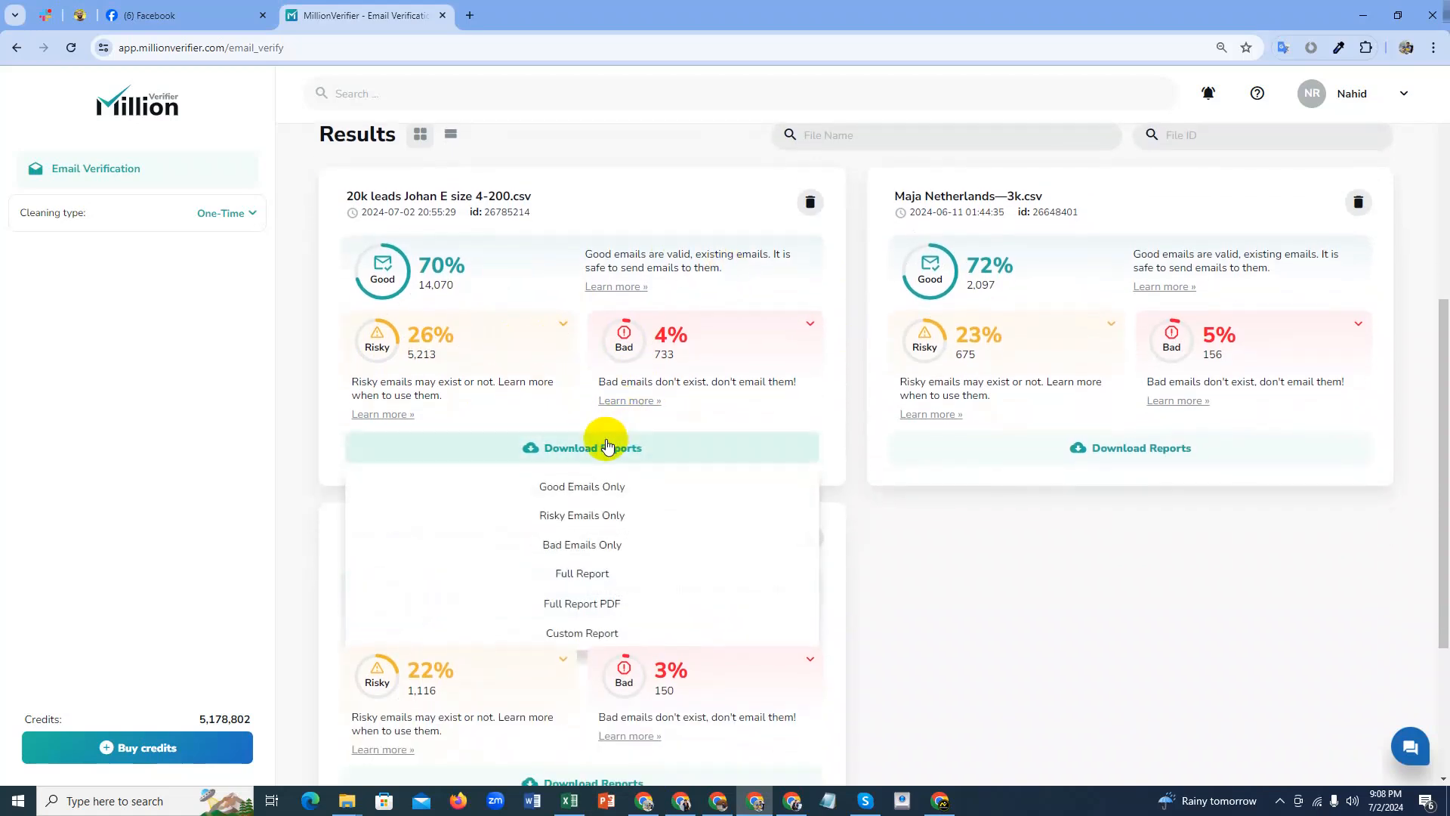
click(599, 487)
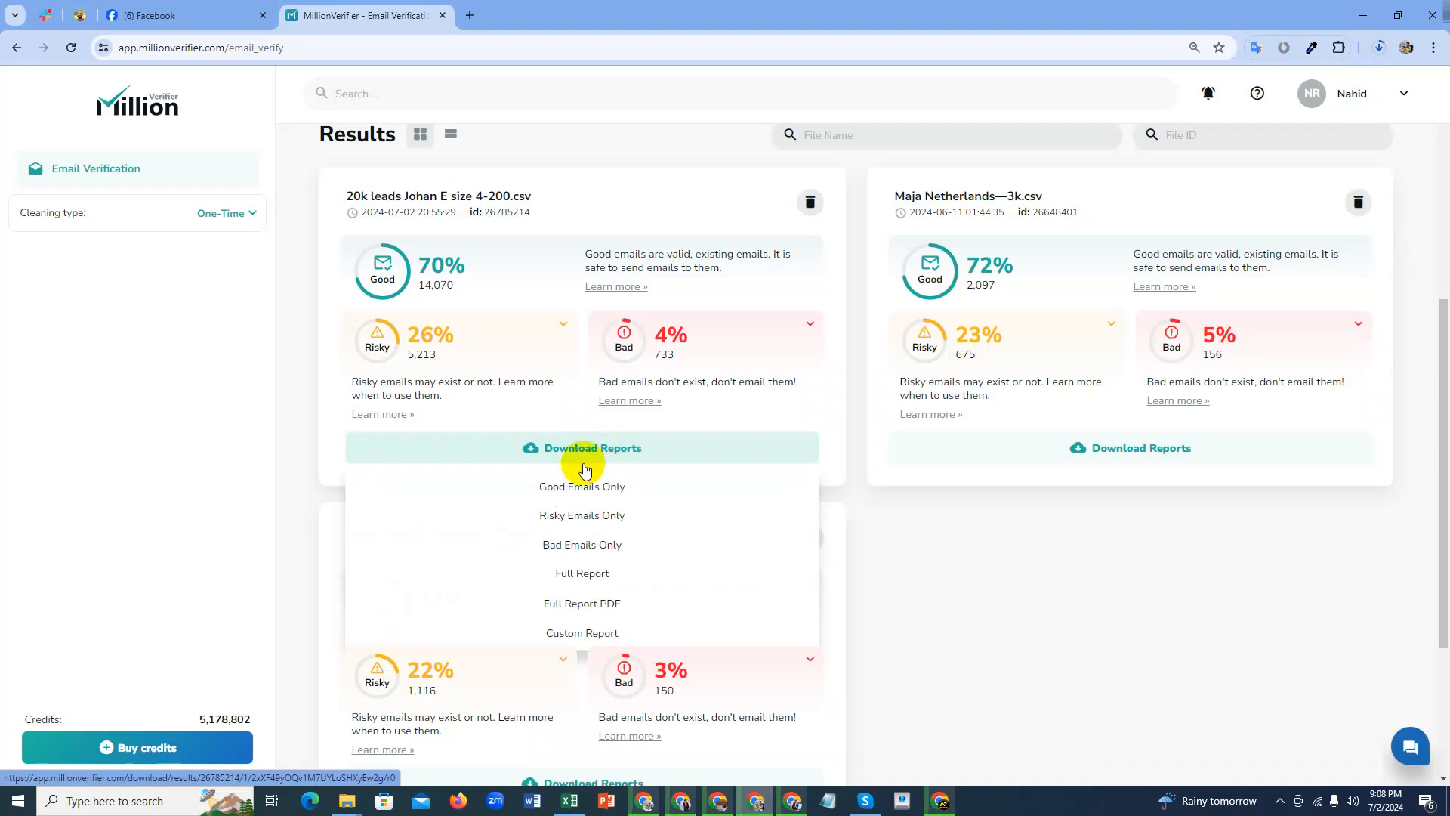
click(1377, 48)
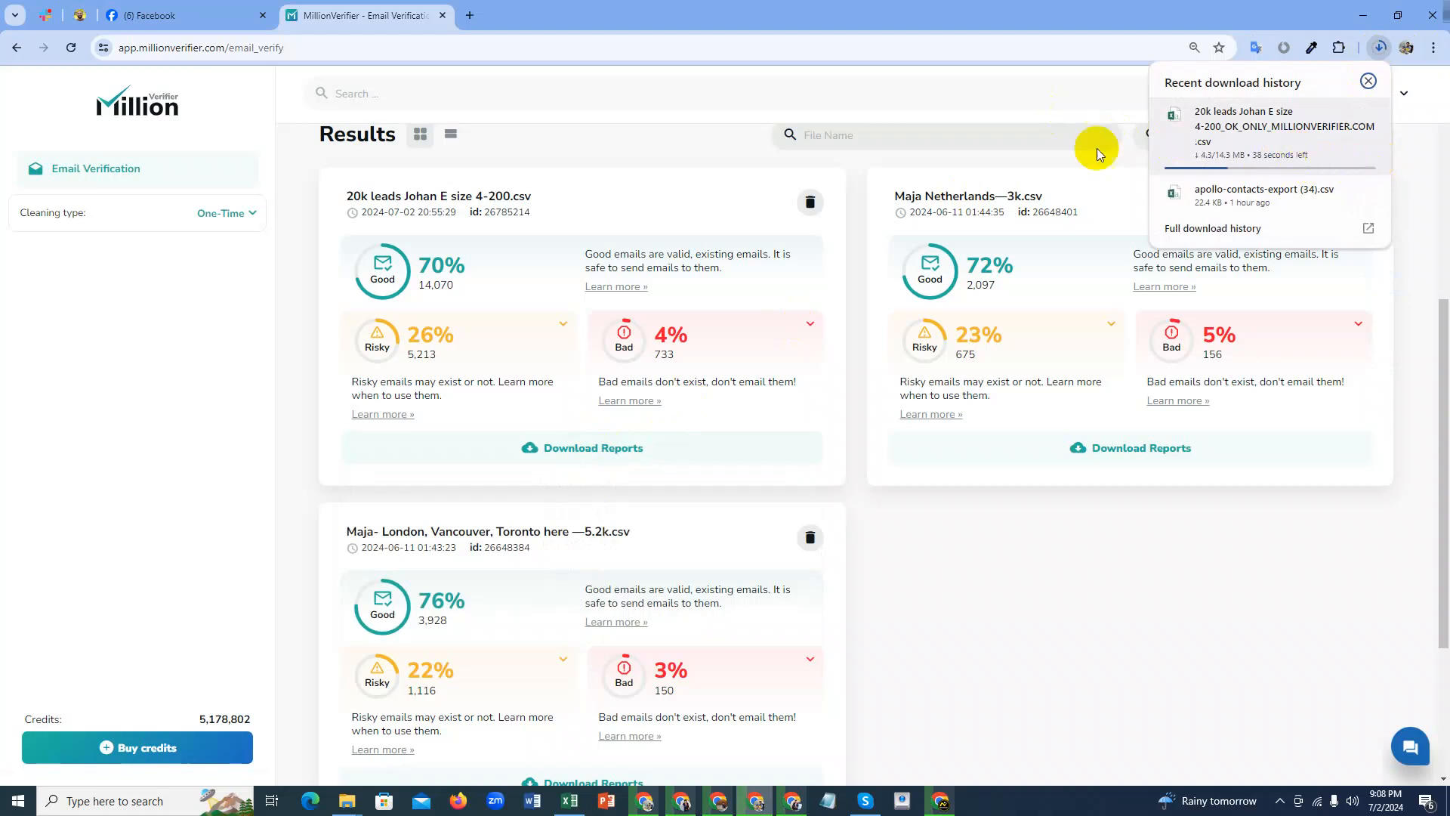
click(1412, 188)
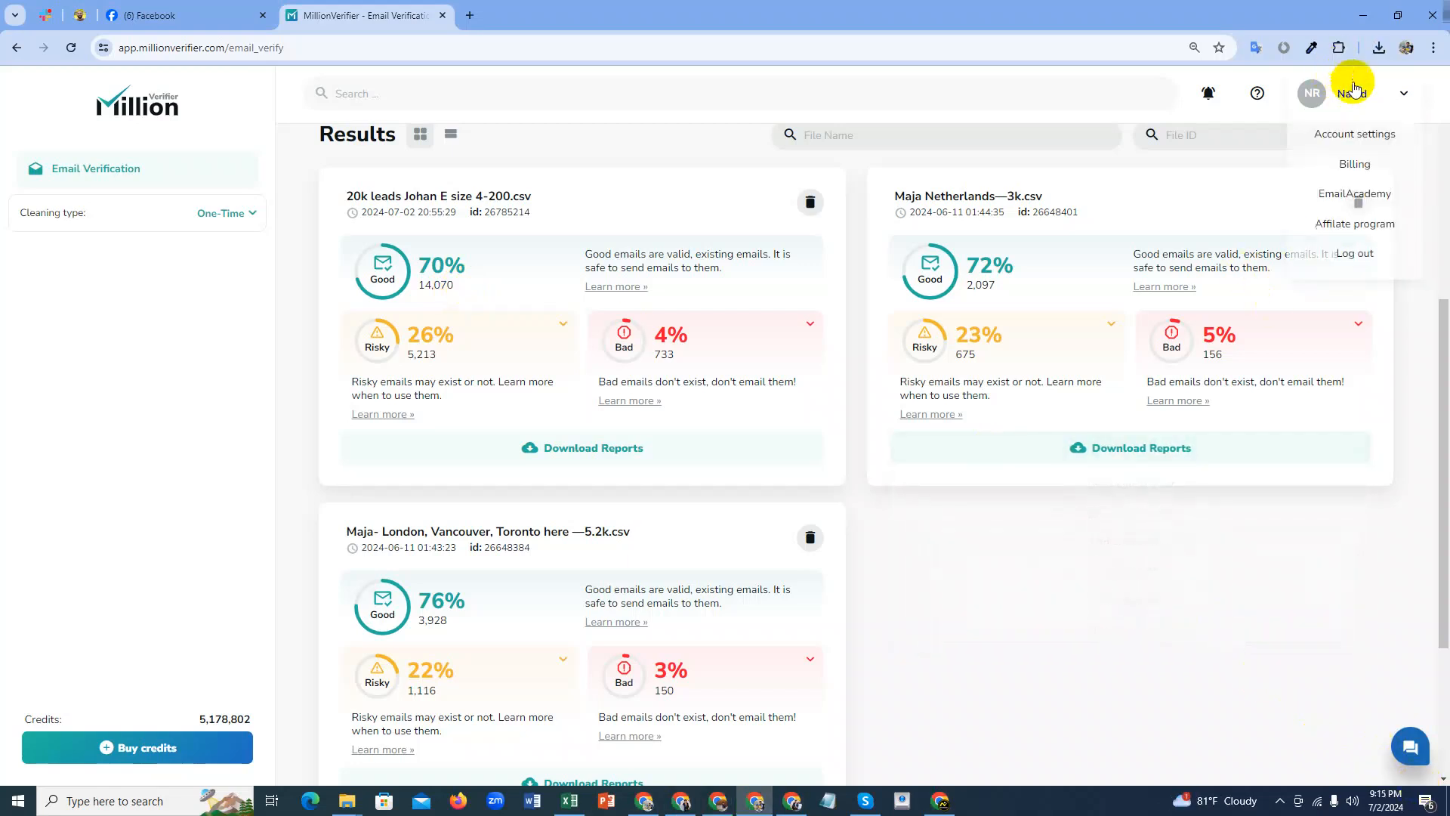
click(1379, 50)
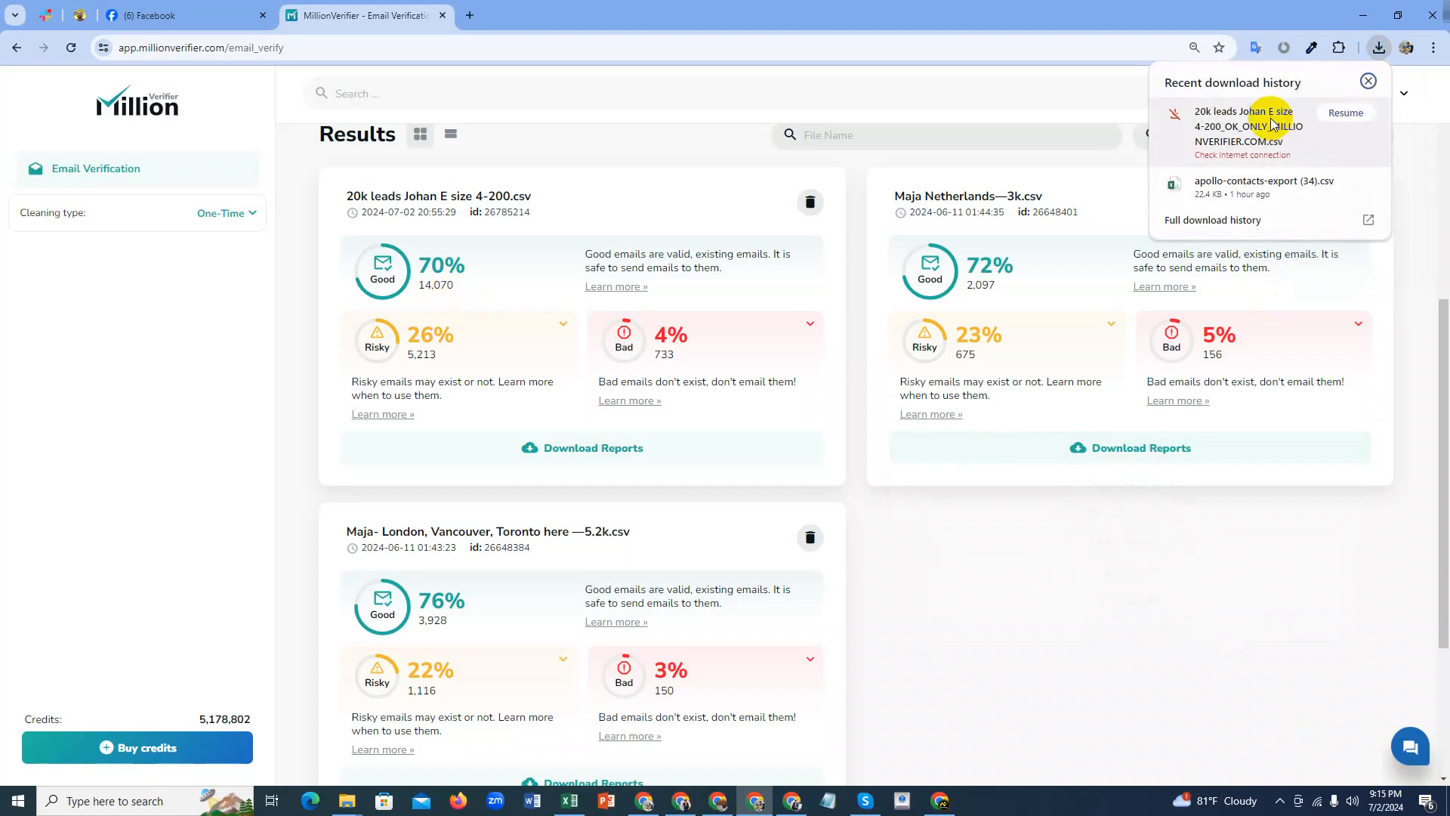
click(1341, 112)
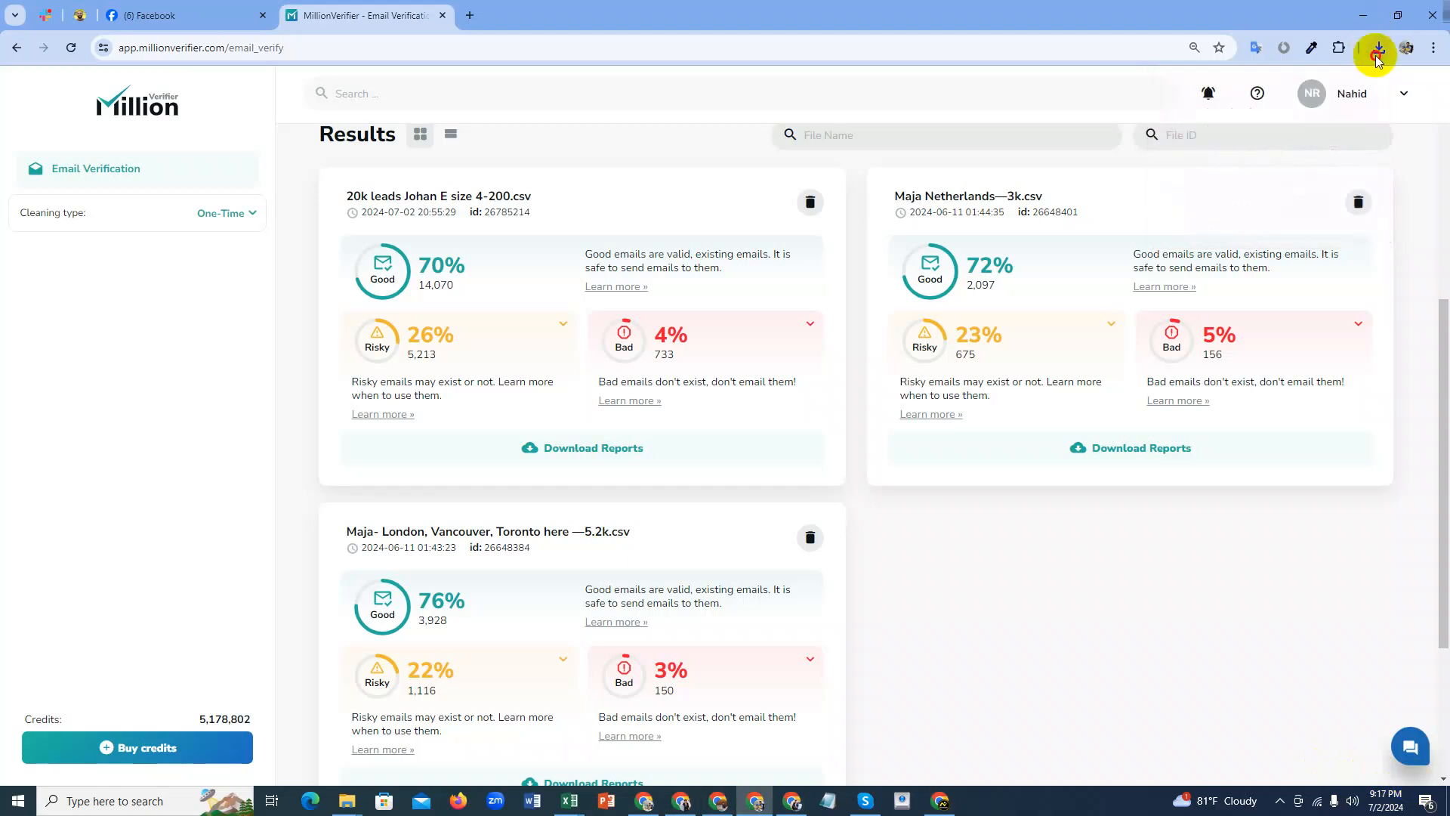
Open the downloaded good-emails CSV in Excel and examine its rows and columns.
click(1377, 51)
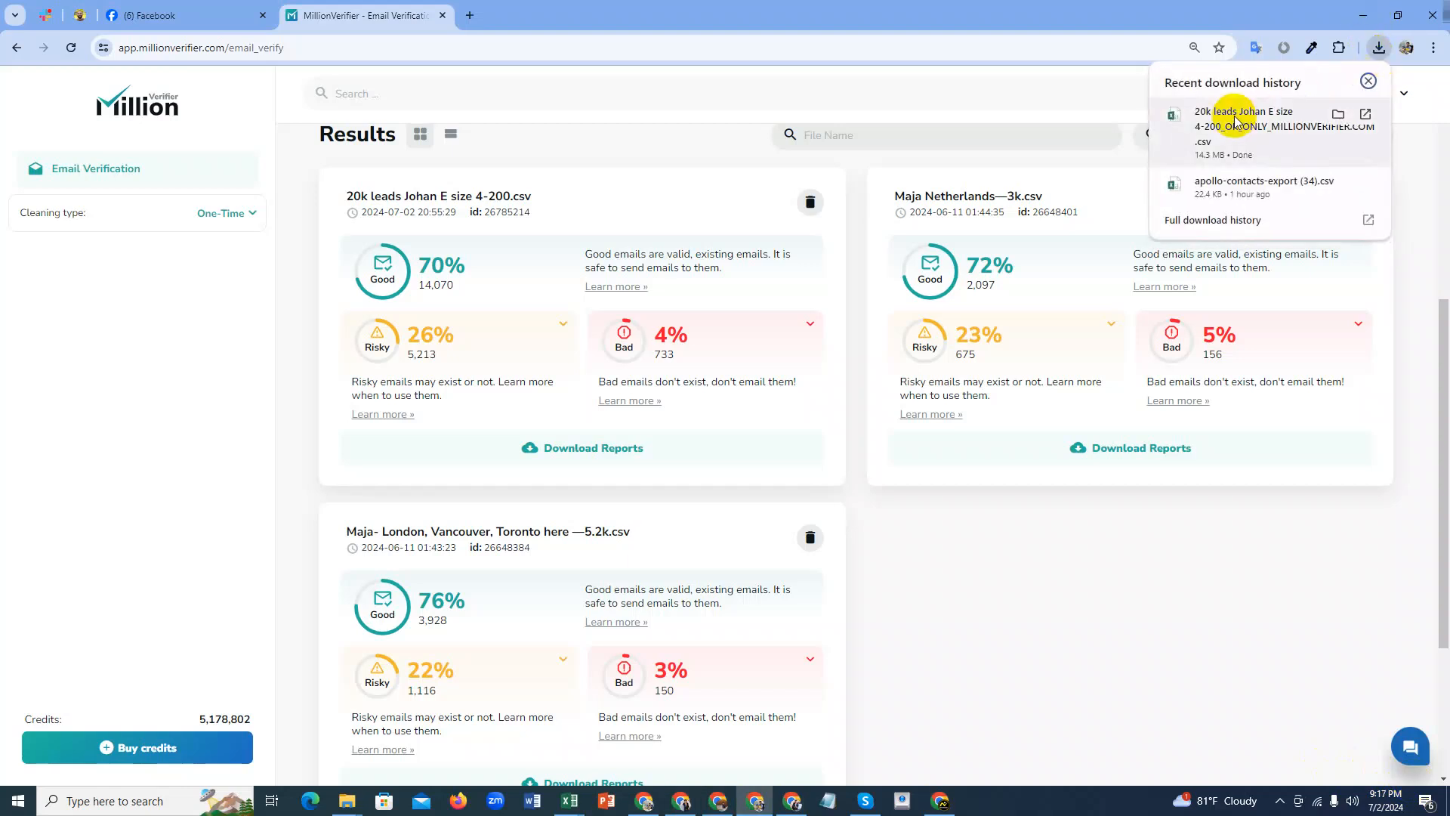
click(1234, 121)
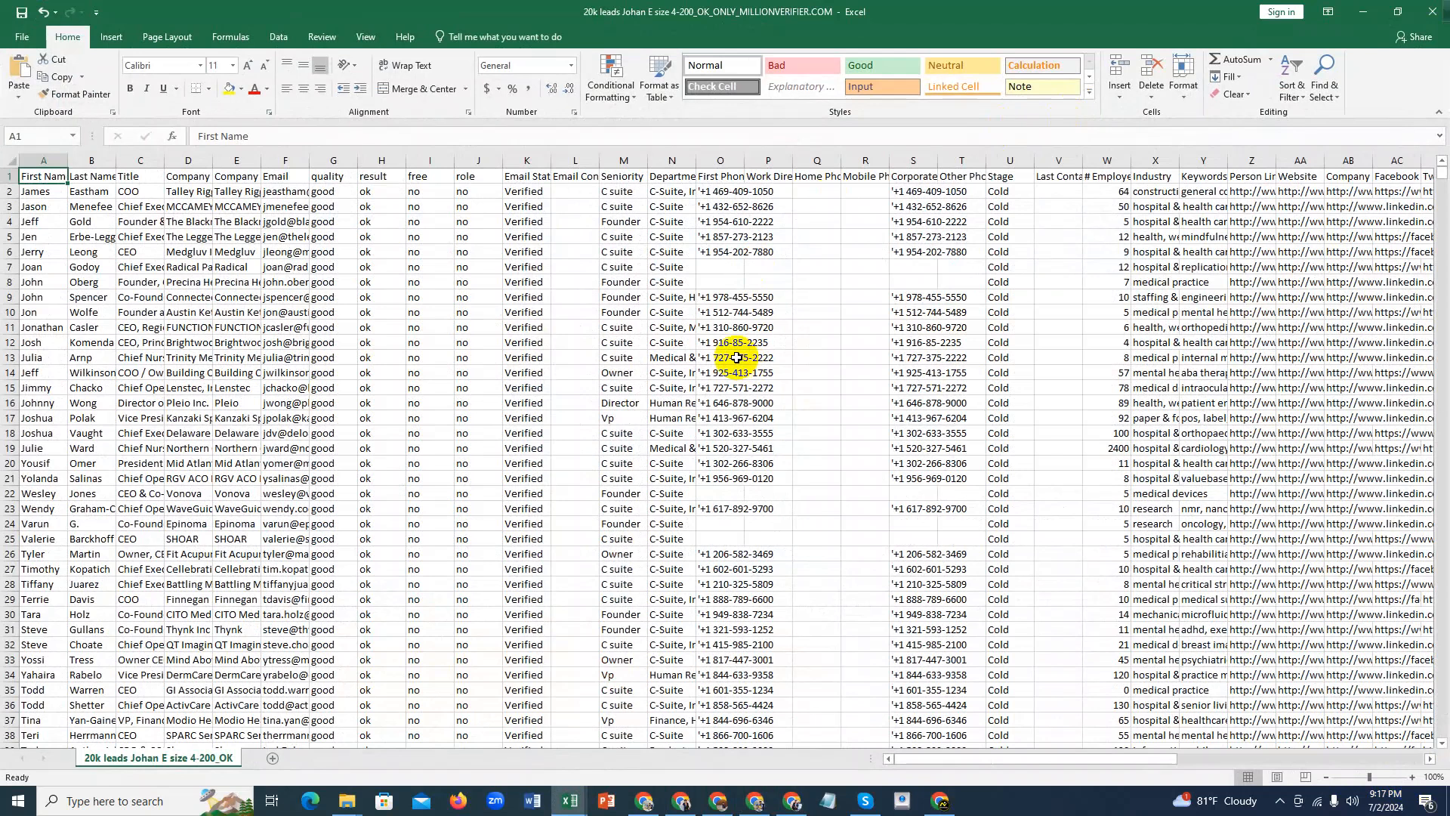
scroll(541, 362, down, 5)
scroll(543, 362, up, 5)
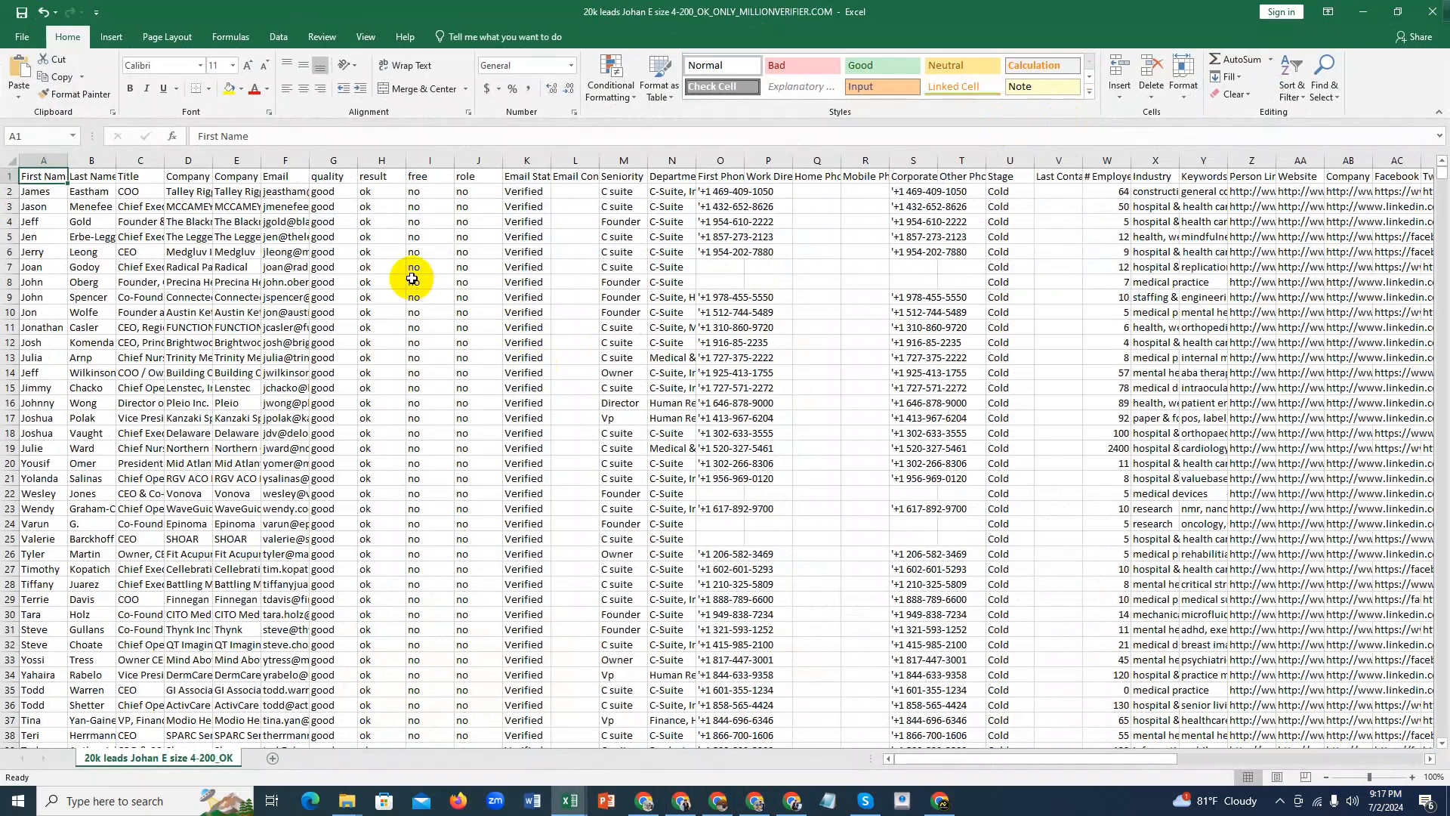
drag(773, 330, 1428, 357)
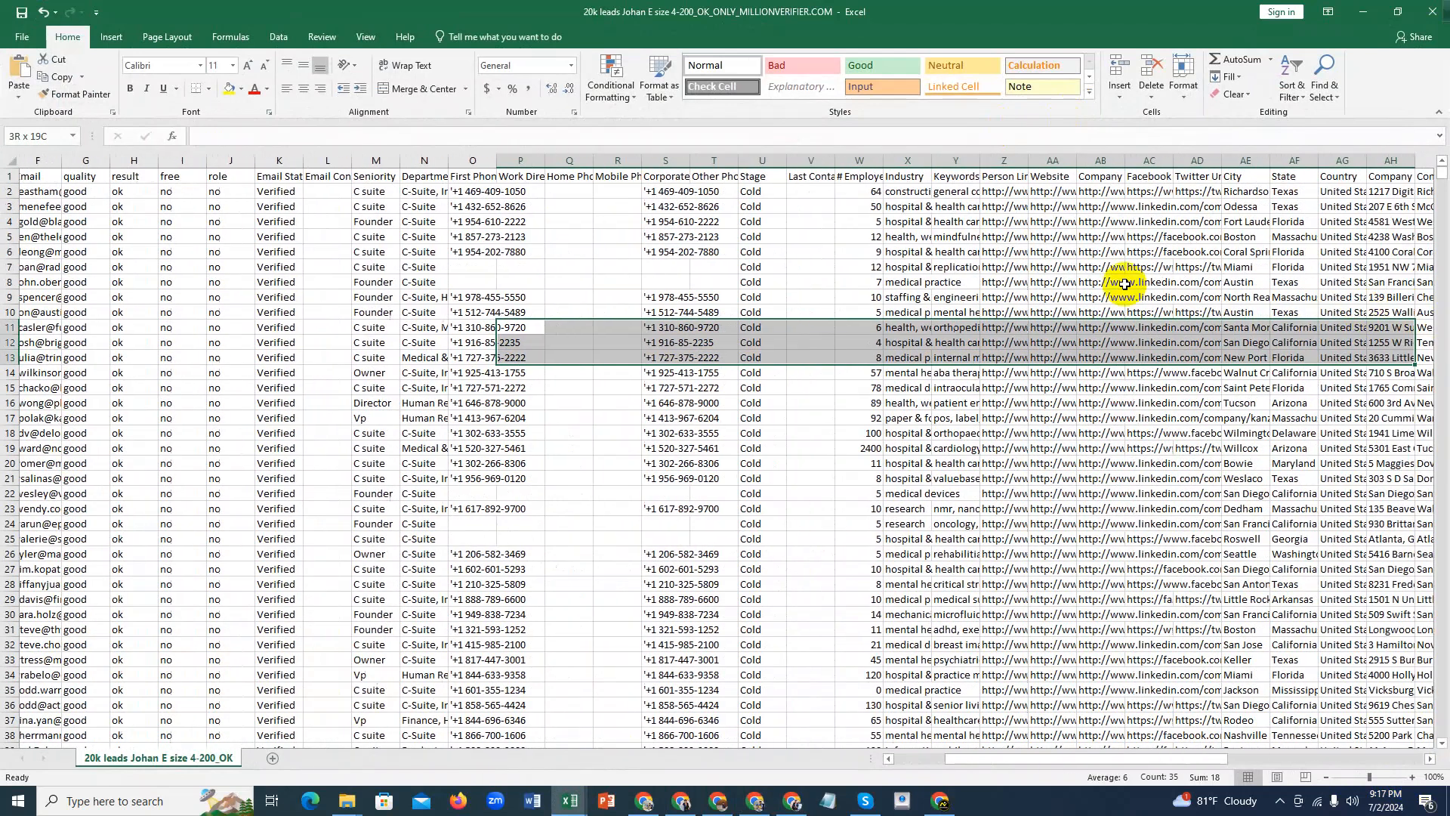
Delete the result, free and role columns from the good-emails sheet.
drag(773, 234, 1442, 167)
drag(1158, 239, 9, 450)
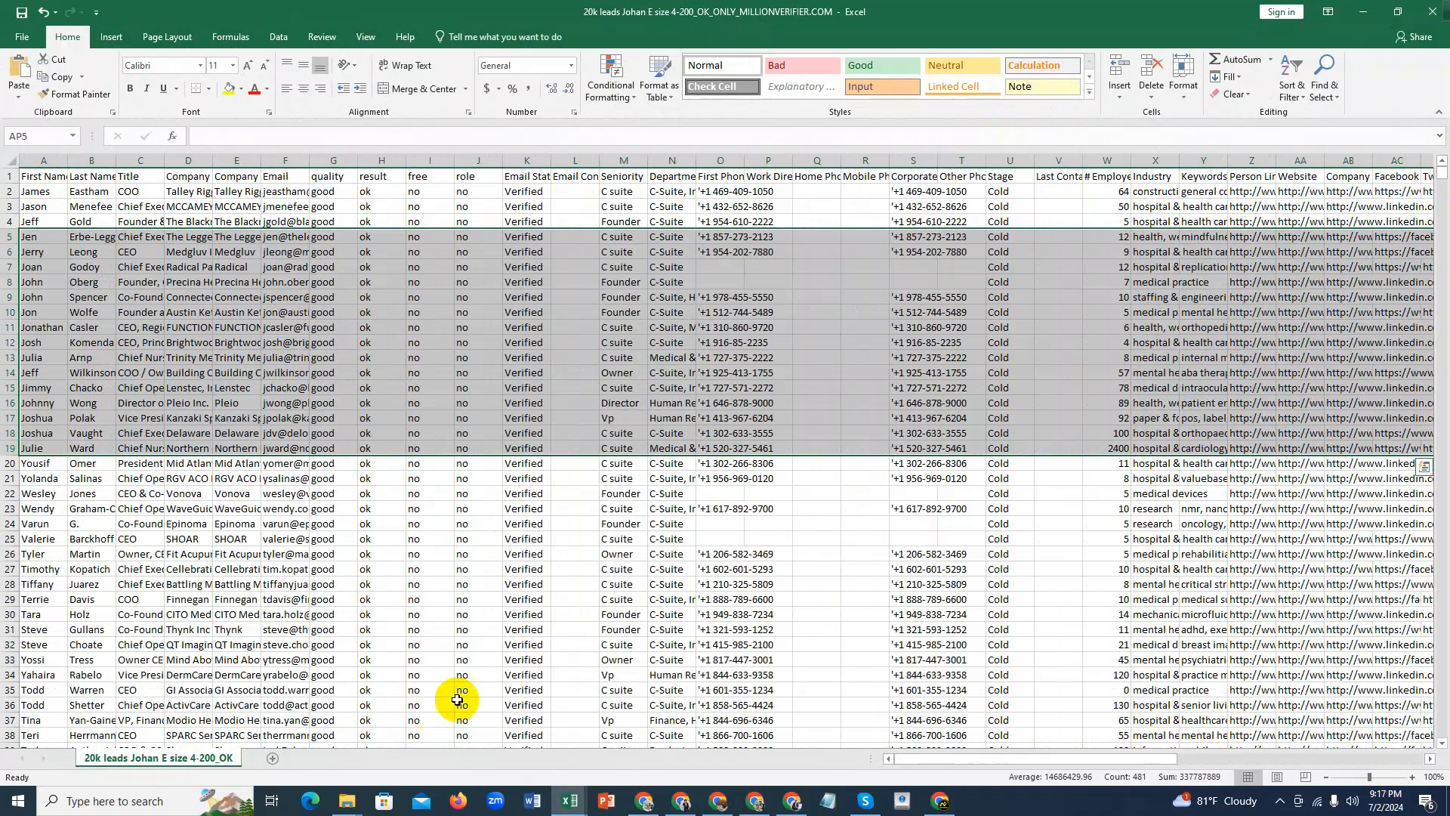
click(457, 700)
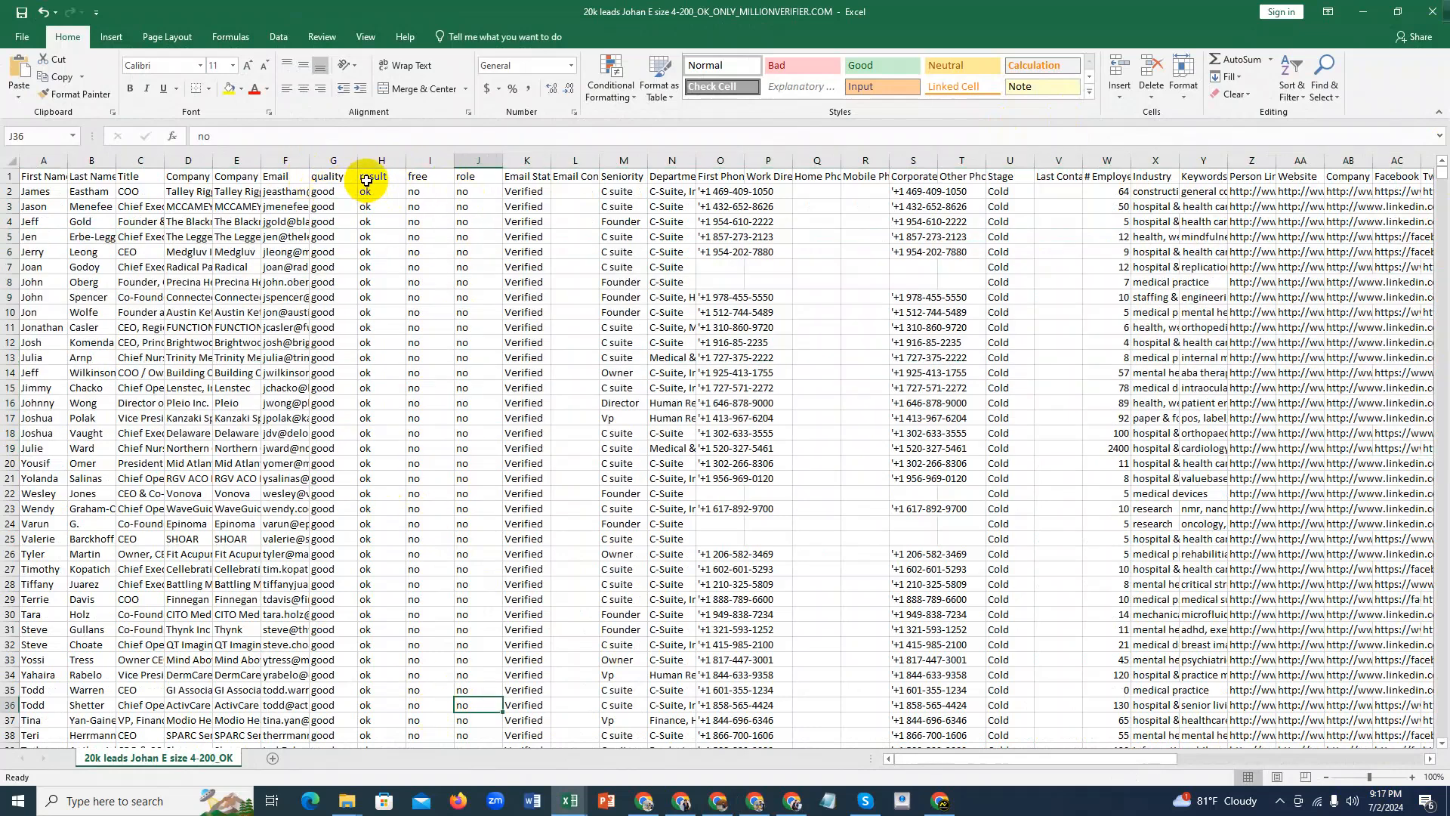
drag(378, 160, 476, 194)
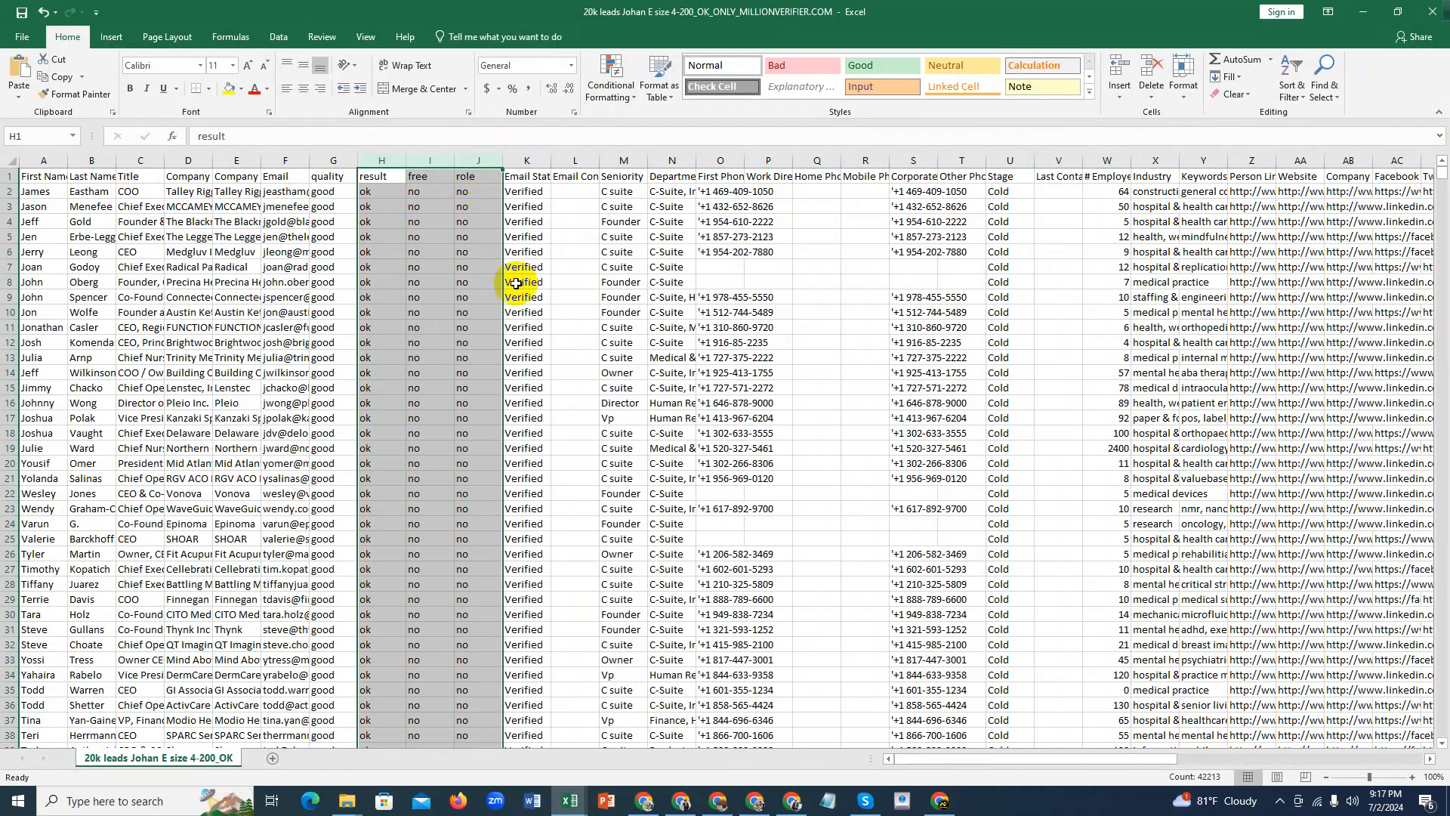
right_click(436, 313)
click(504, 434)
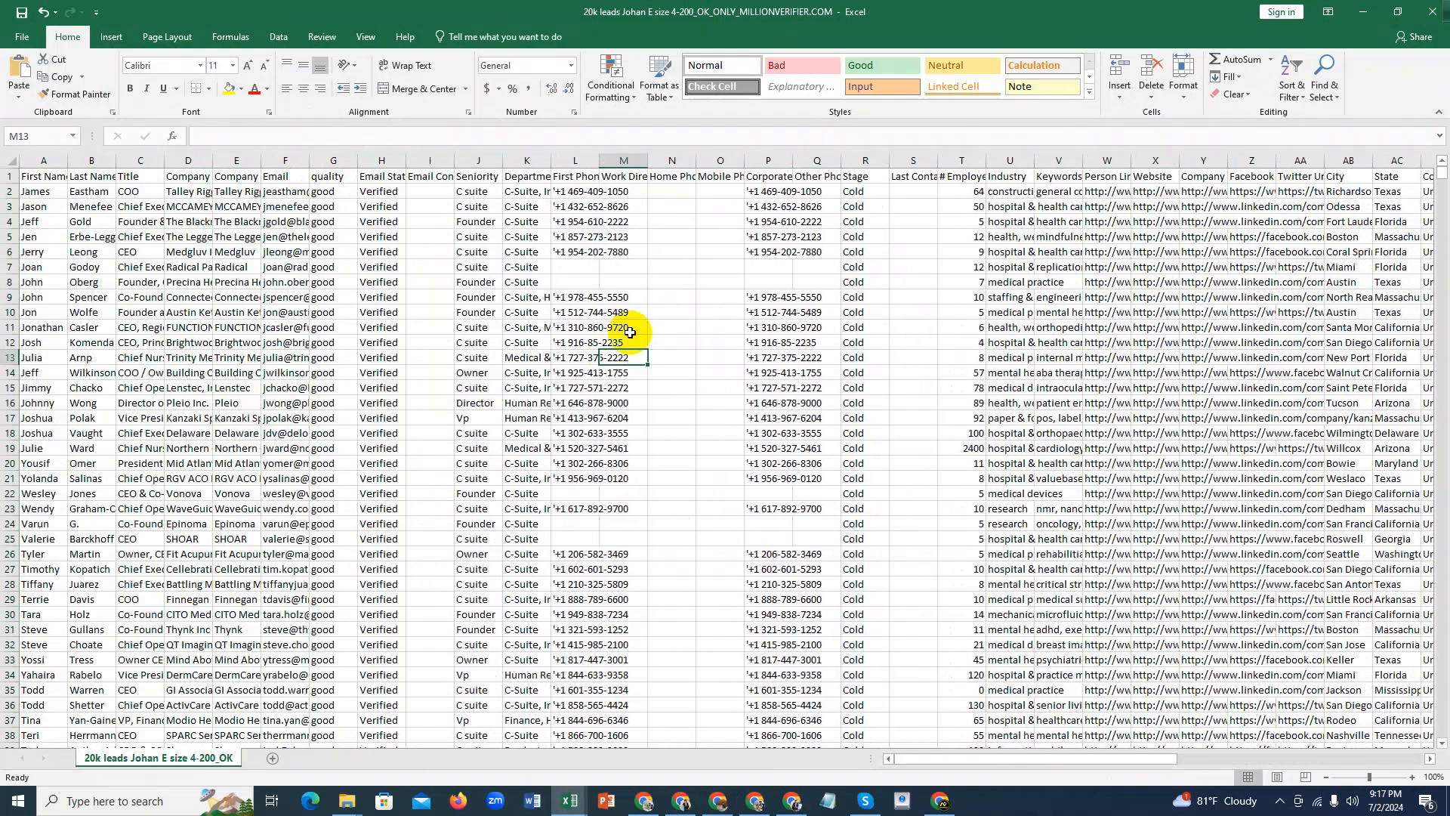
Delete the empty Email Confidence column from the sheet.
click(432, 161)
right_click(438, 168)
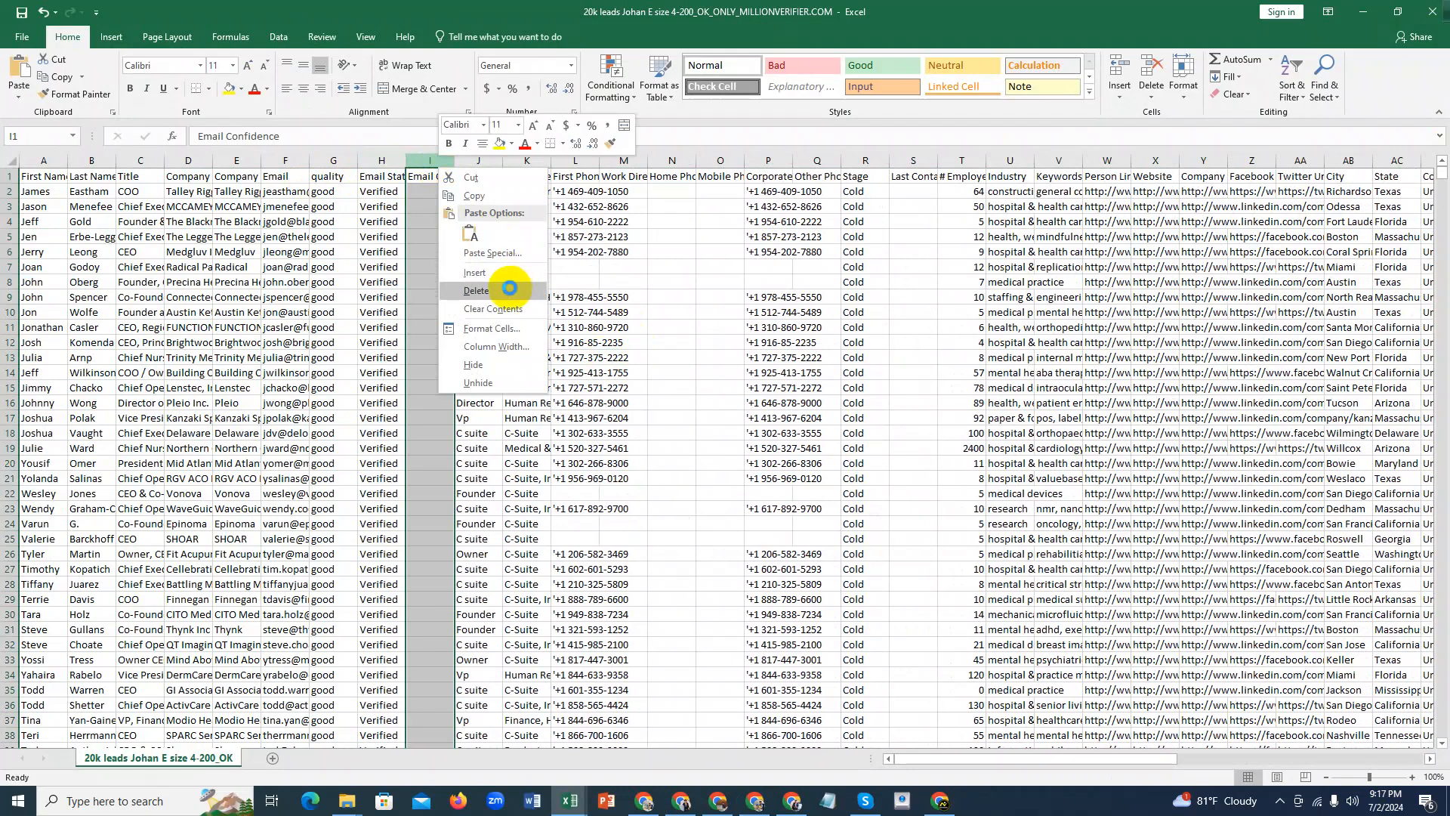
click(476, 291)
click(671, 282)
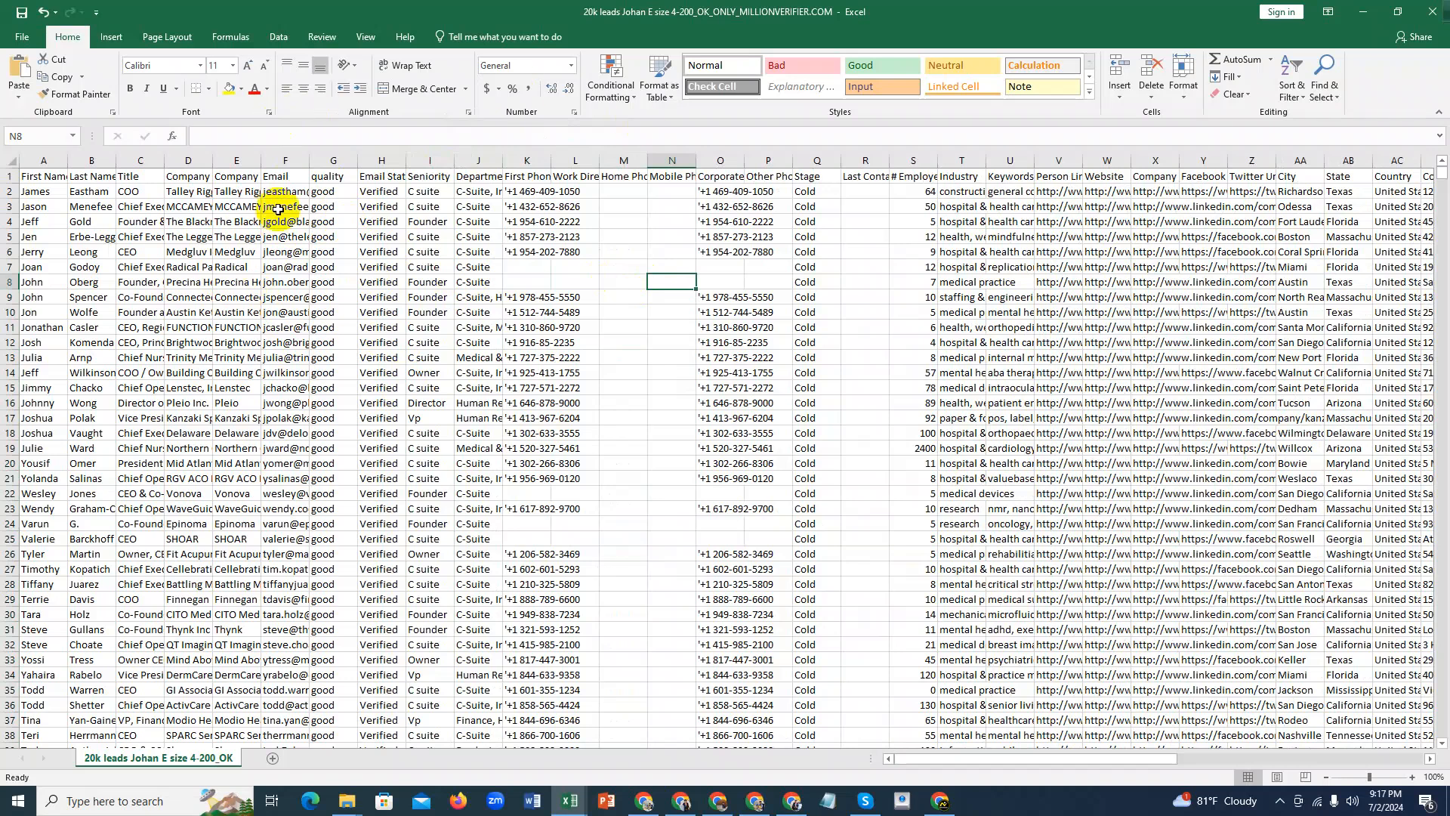
Check the number of entries in the Email column and examine the Email Status and Seniority values.
click(374, 237)
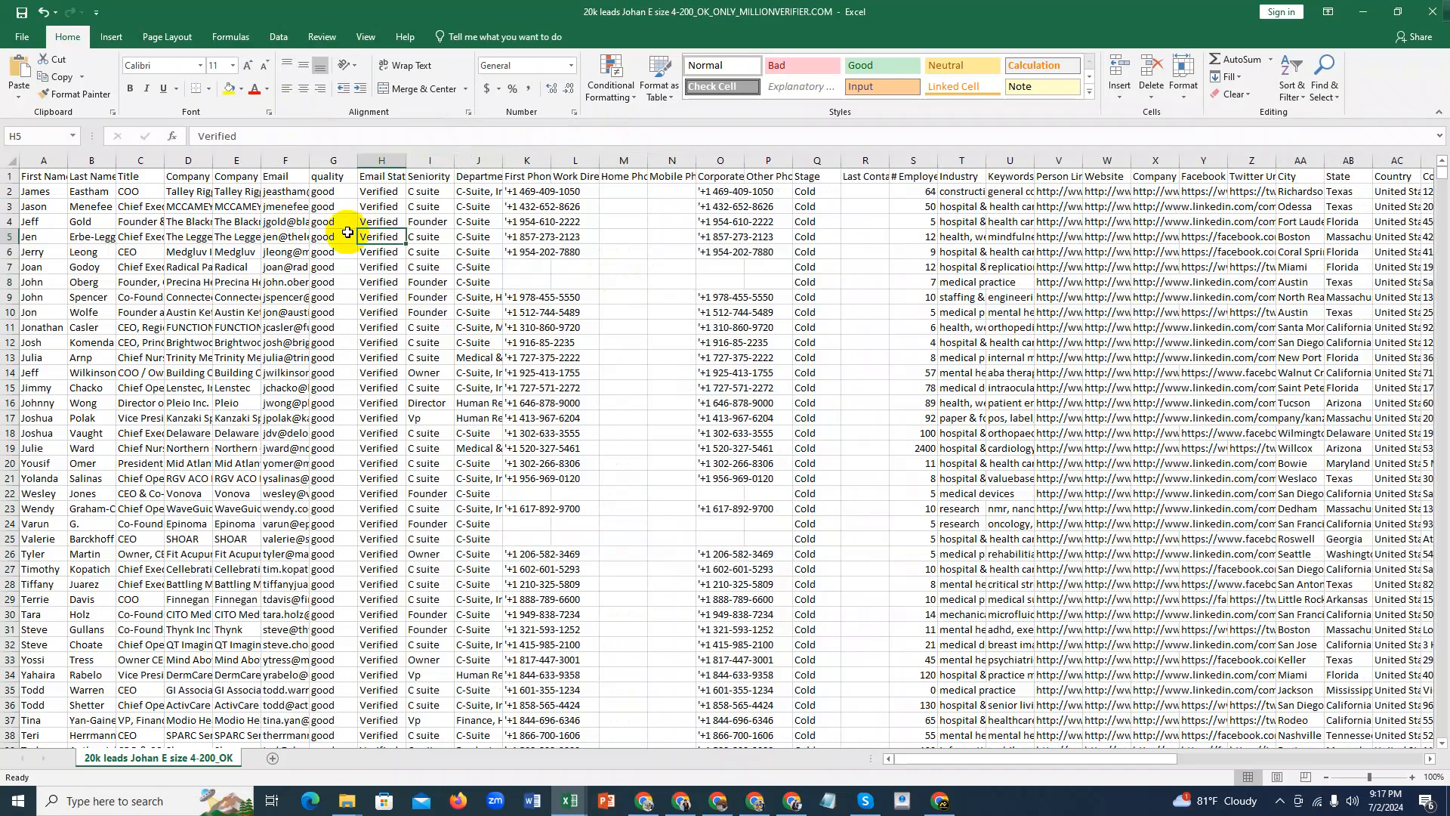
click(375, 265)
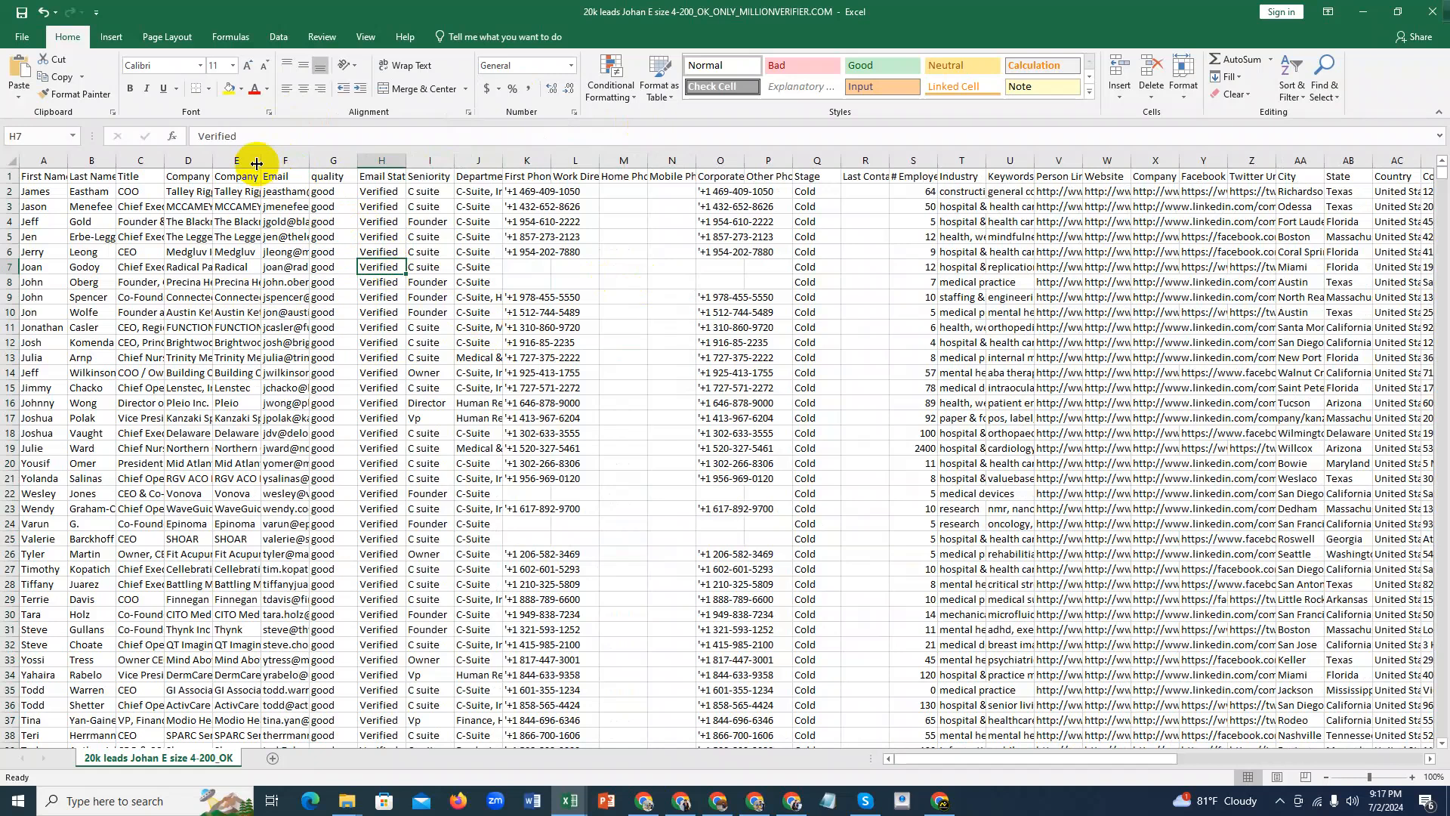
click(284, 161)
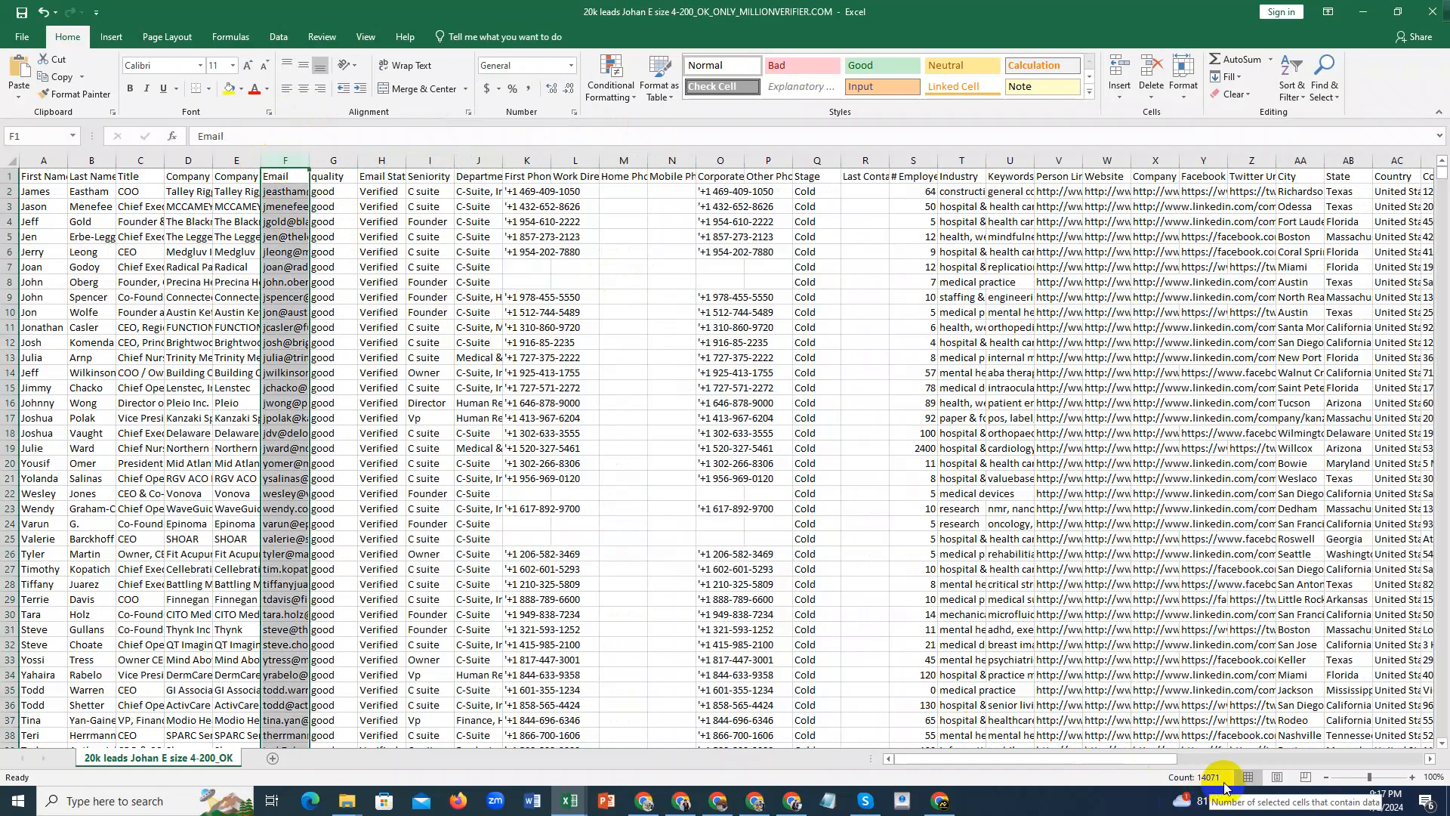
click(423, 175)
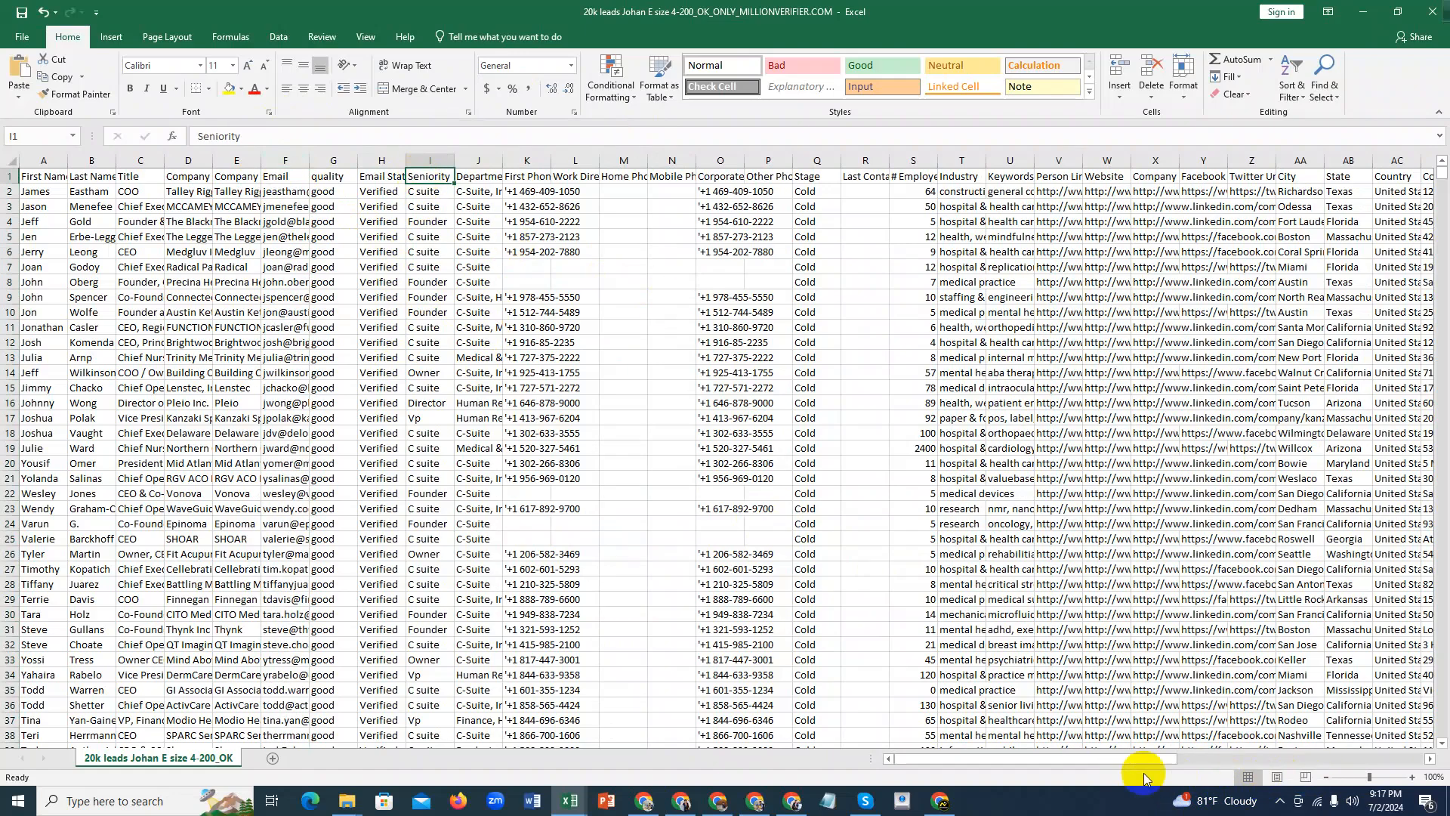
click(425, 330)
click(381, 236)
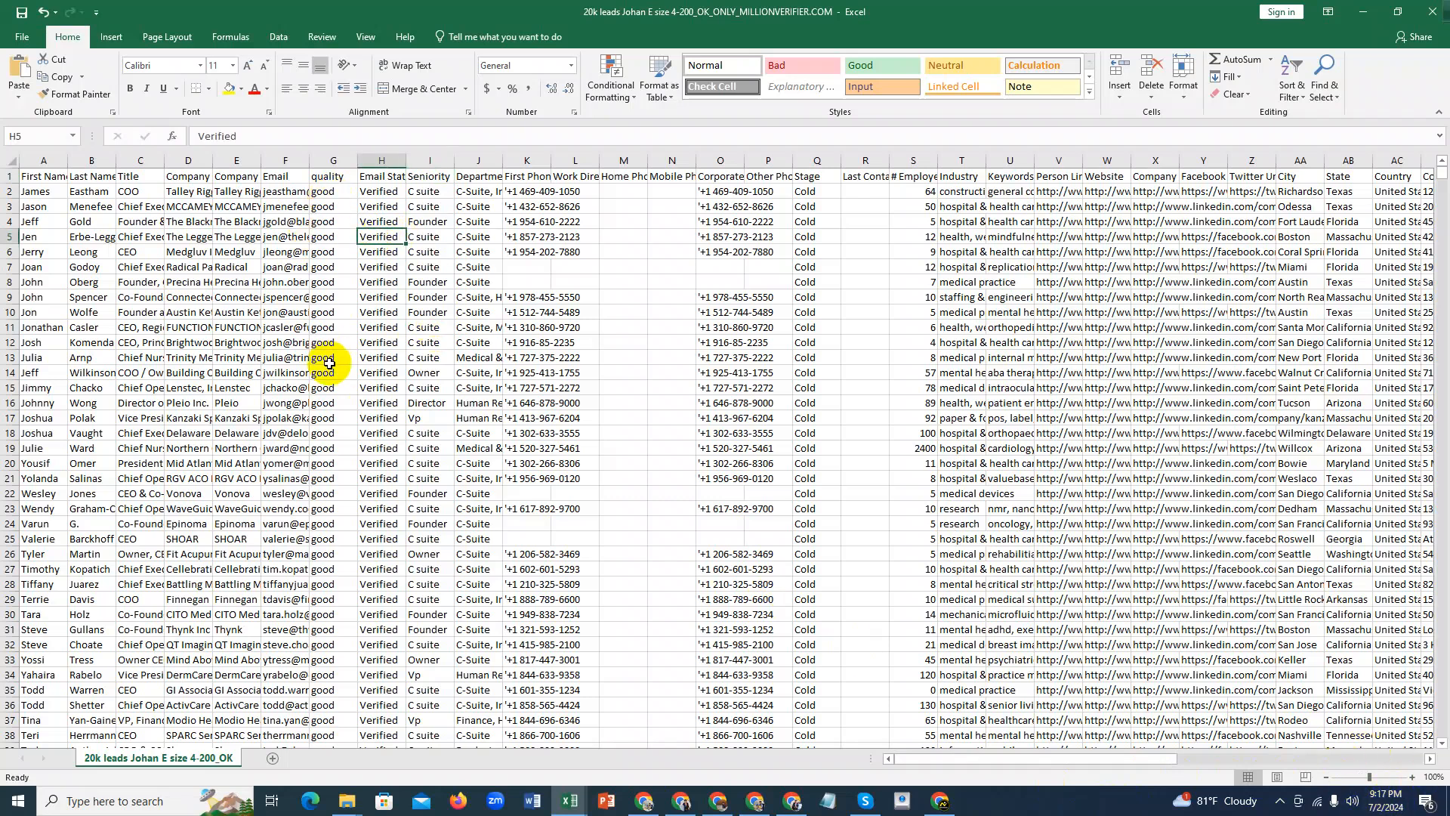
click(427, 297)
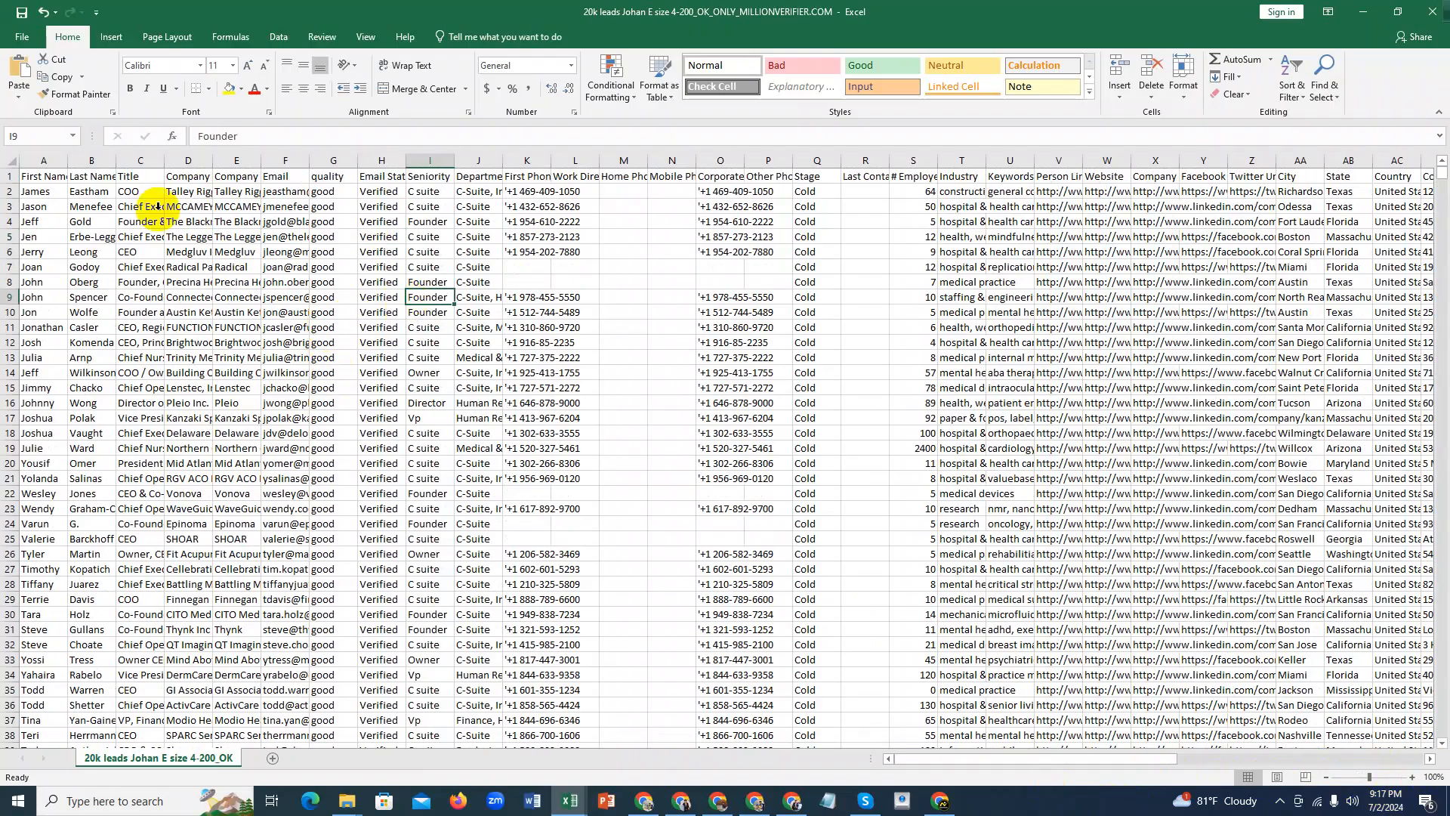
Save the cleaned good-emails CSV.
click(13, 42)
click(76, 161)
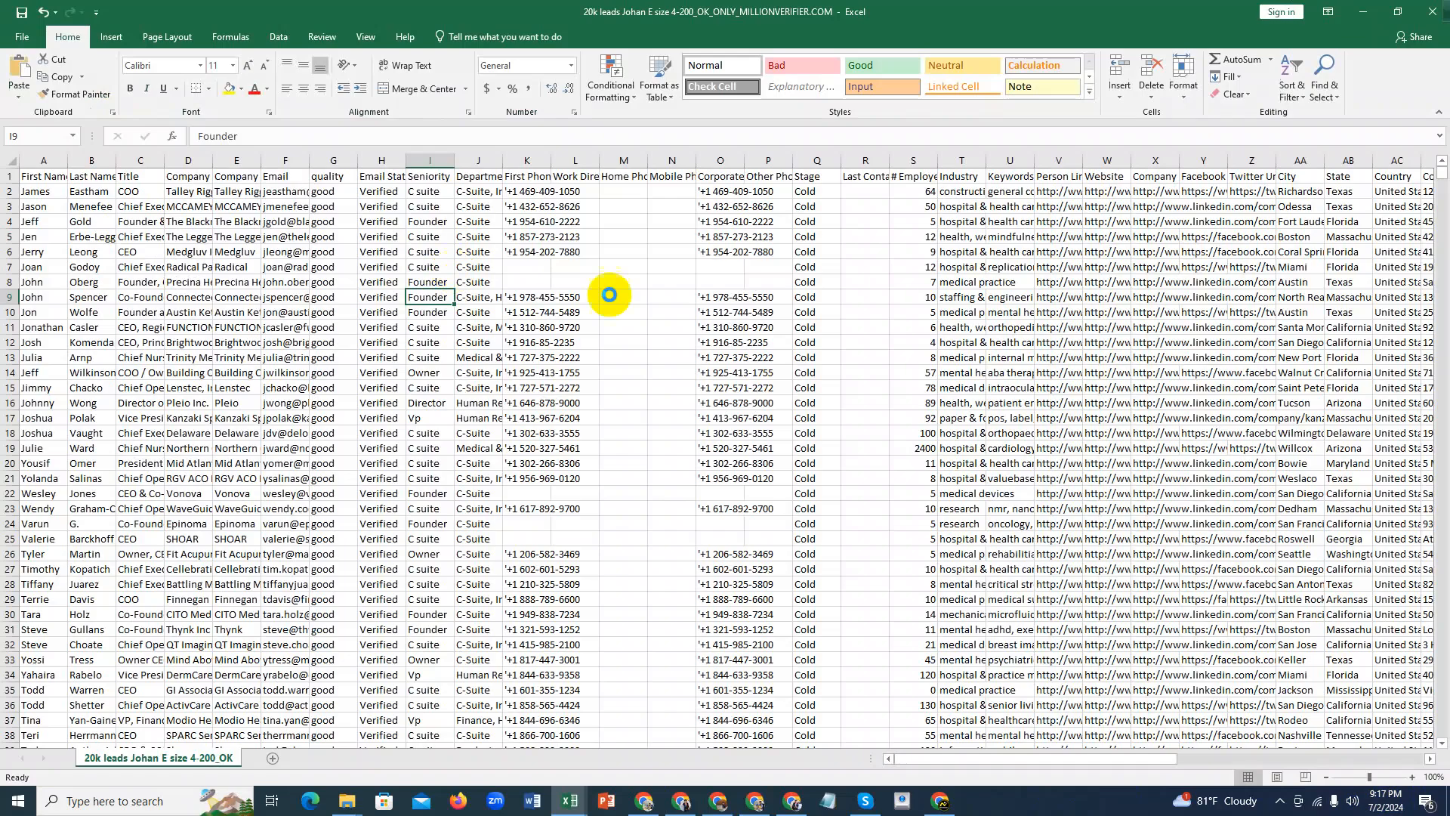
click(610, 295)
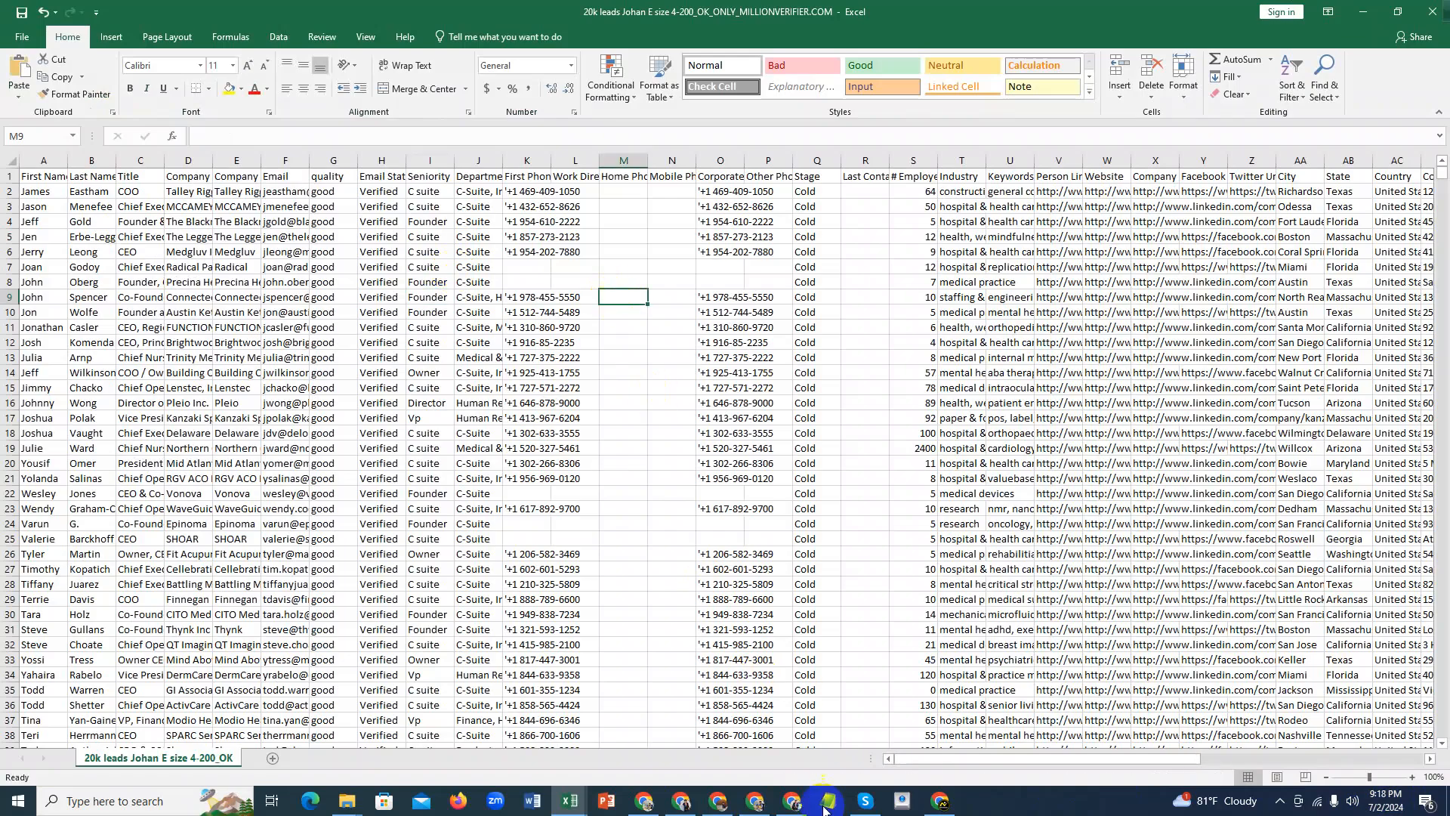
Switch to MillionVerifier in Chrome, review the verification results, and view the files in Downloads available for another upload.
click(755, 801)
scroll(800, 400, up, 5)
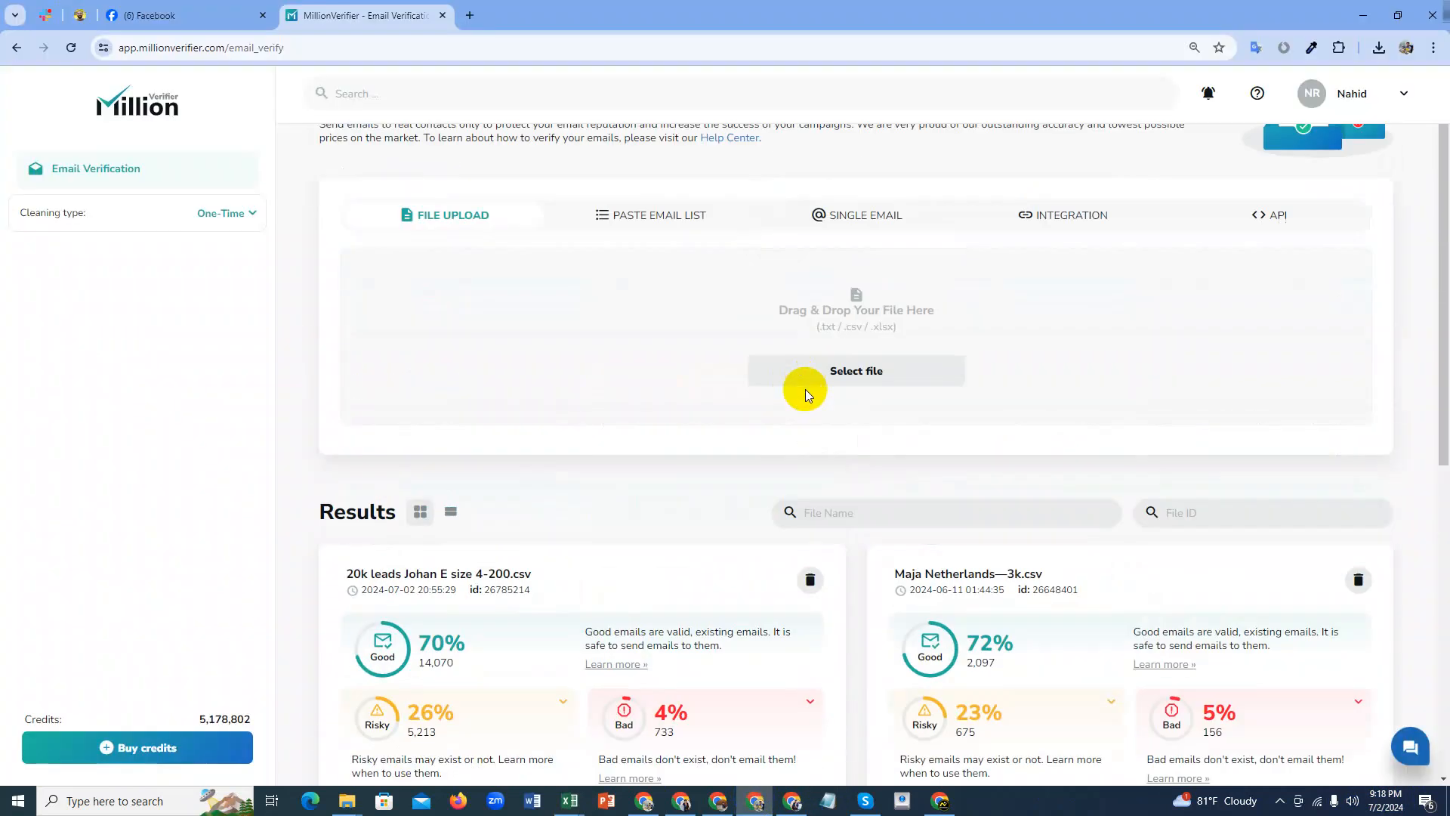
scroll(806, 374, down, 6)
scroll(805, 364, up, 1)
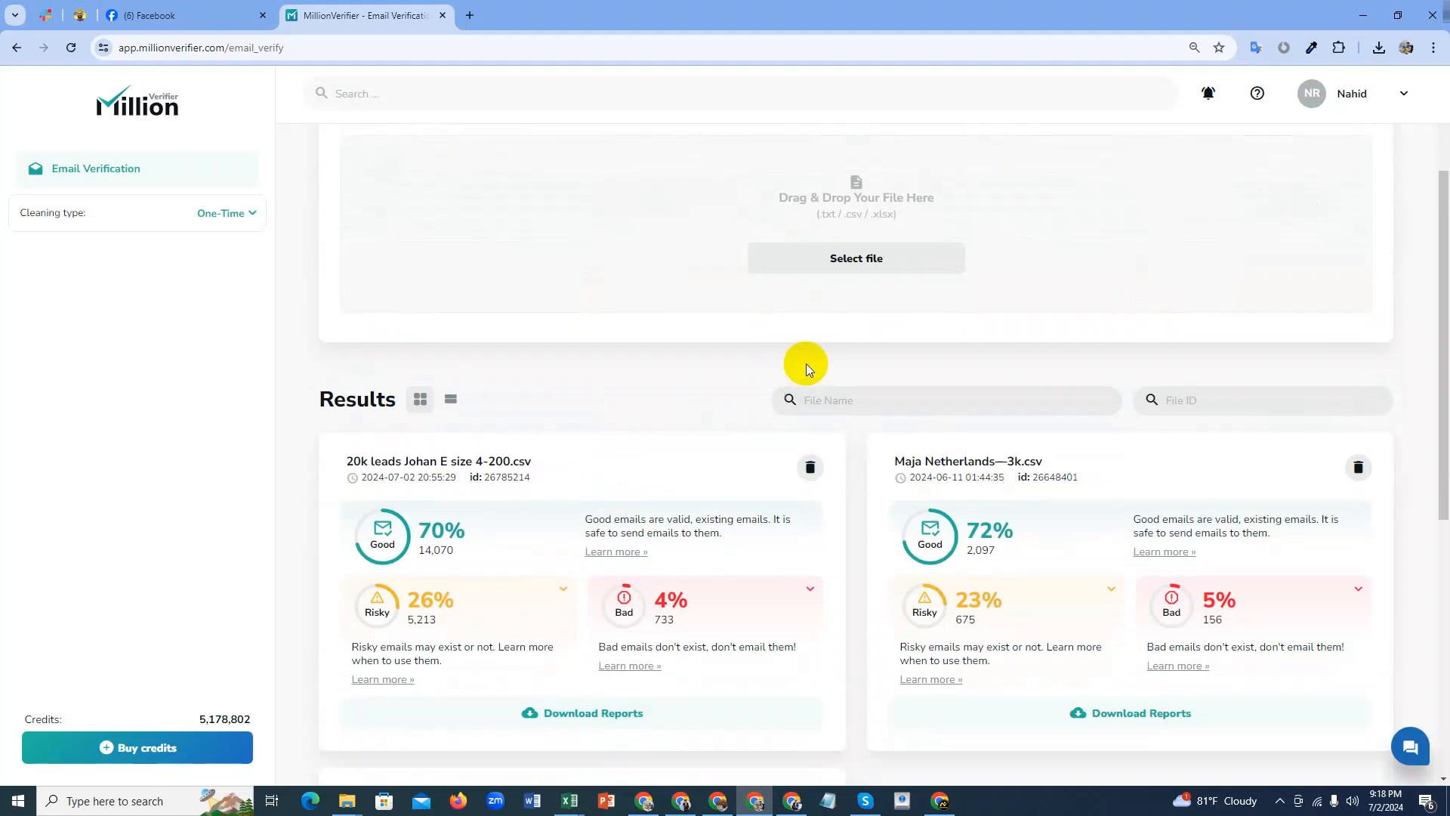
scroll(805, 364, down, 4)
scroll(976, 501, up, 3)
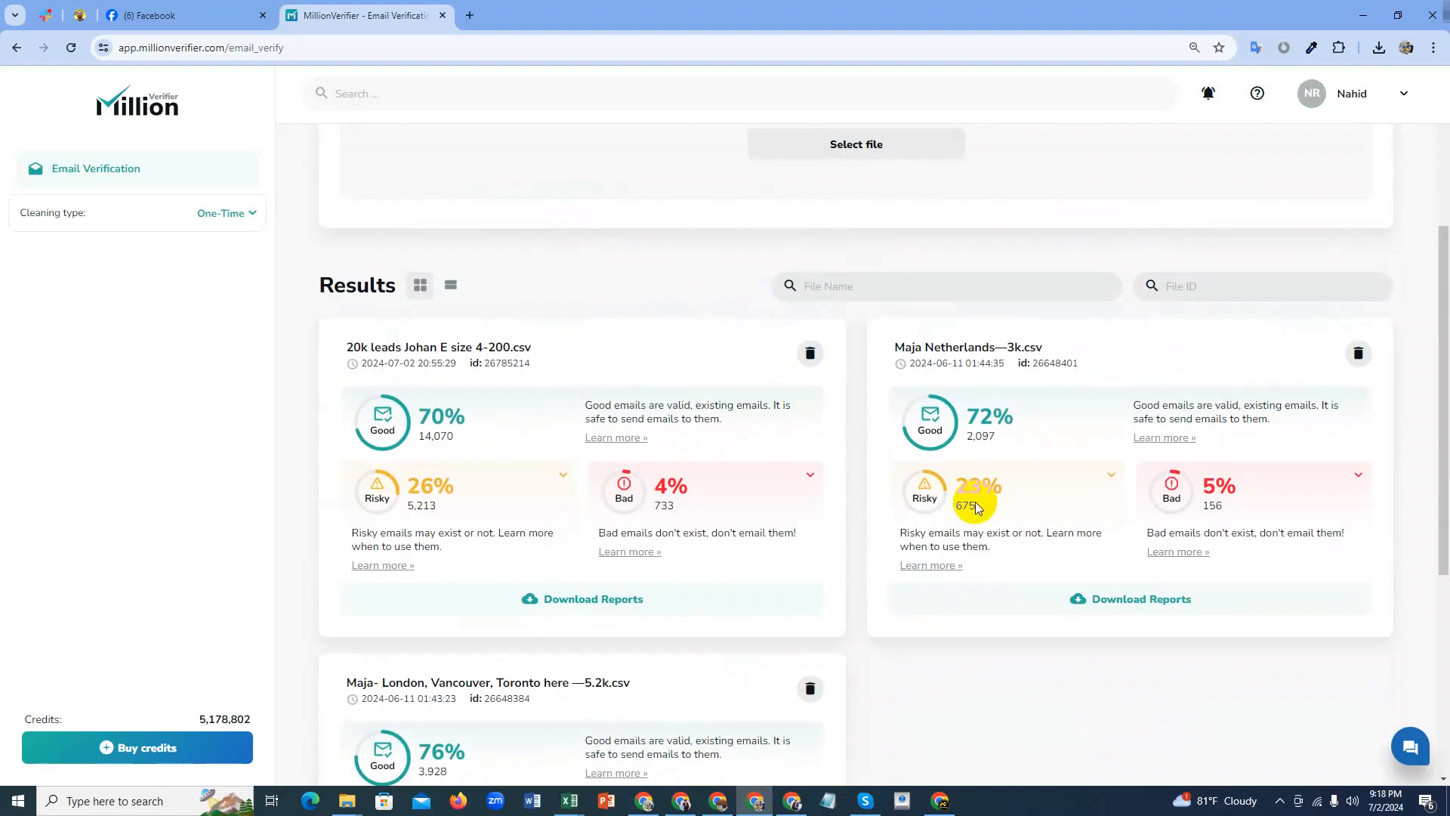
scroll(976, 508, up, 4)
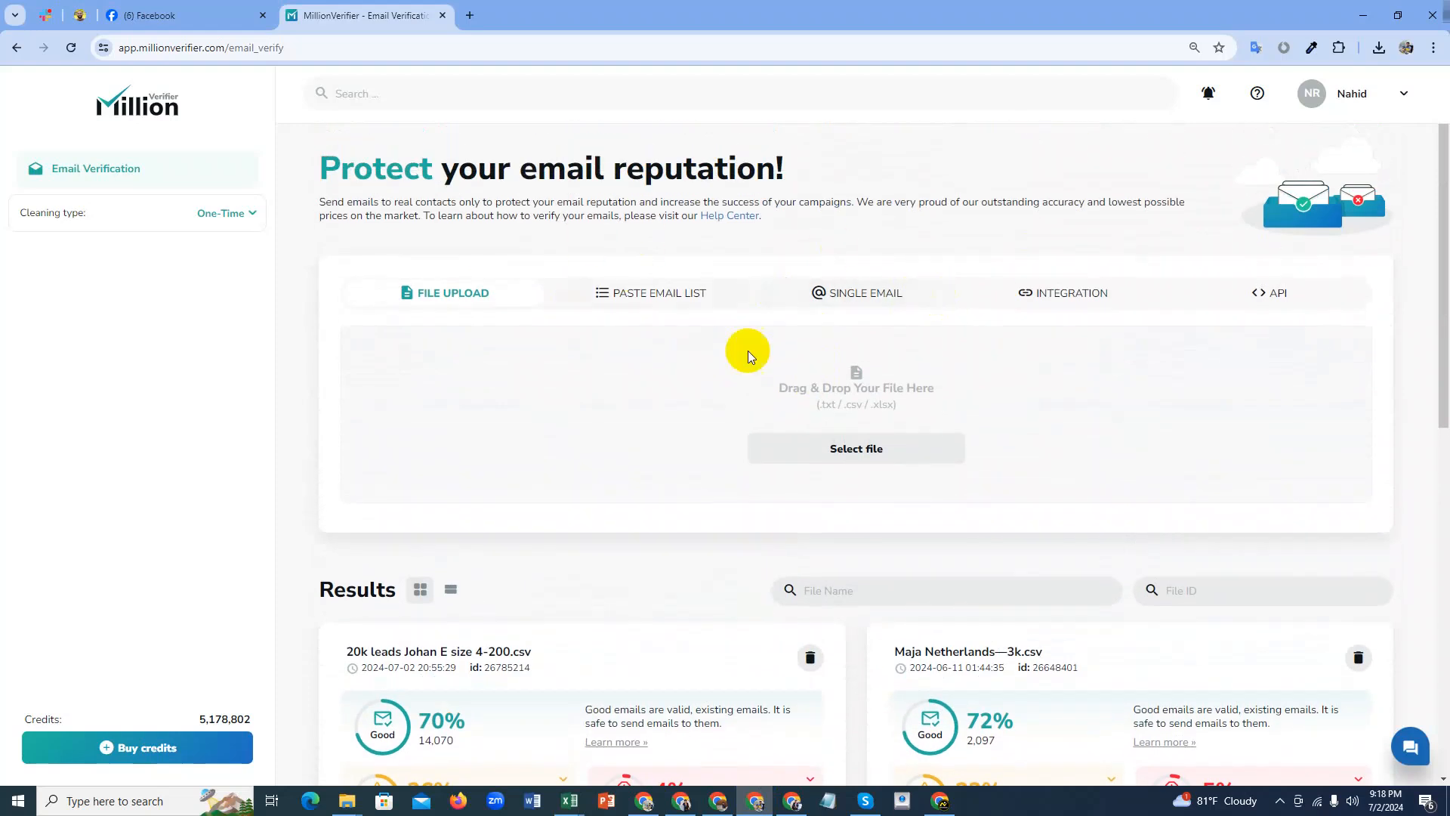
click(850, 446)
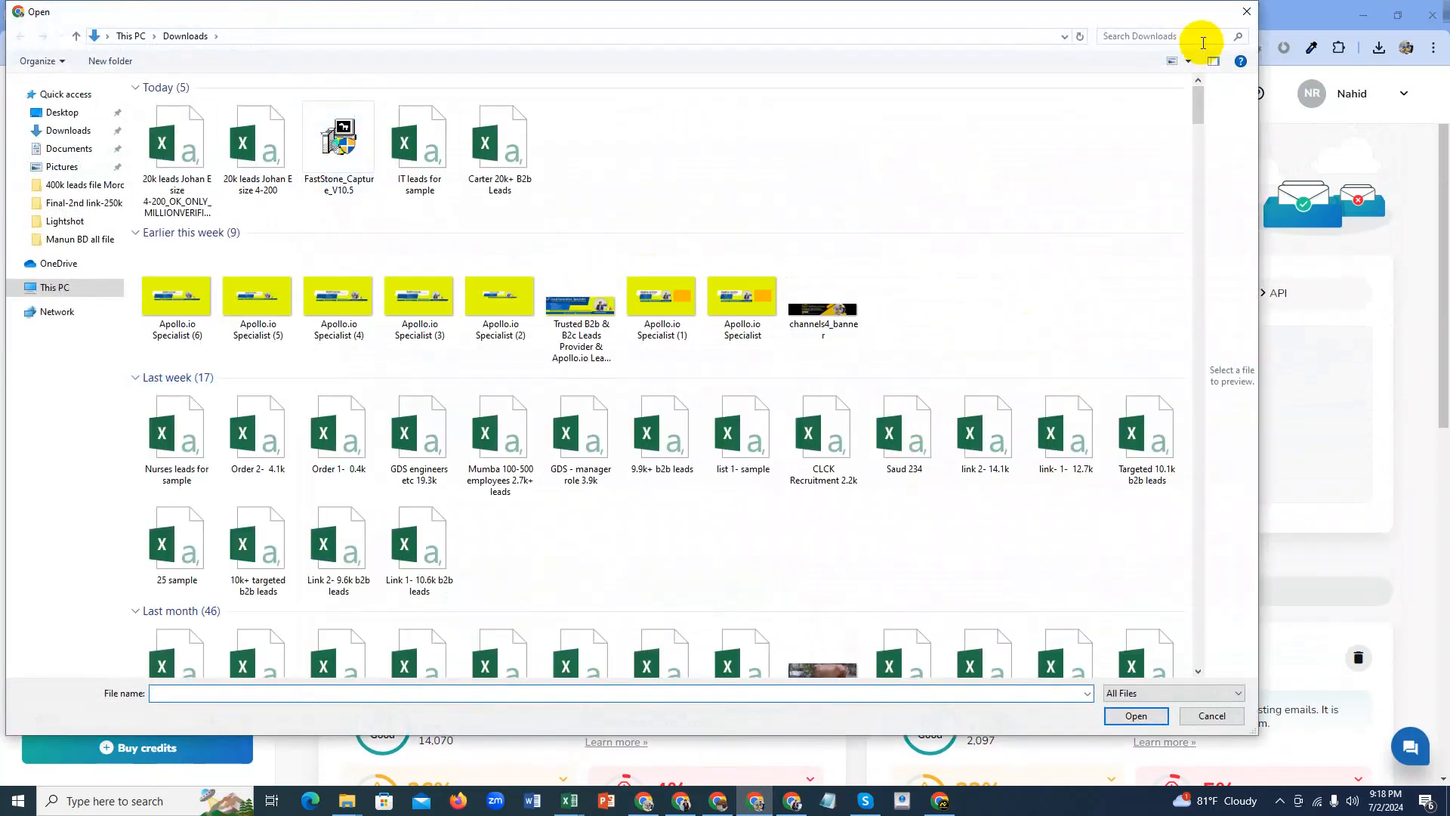
click(1247, 11)
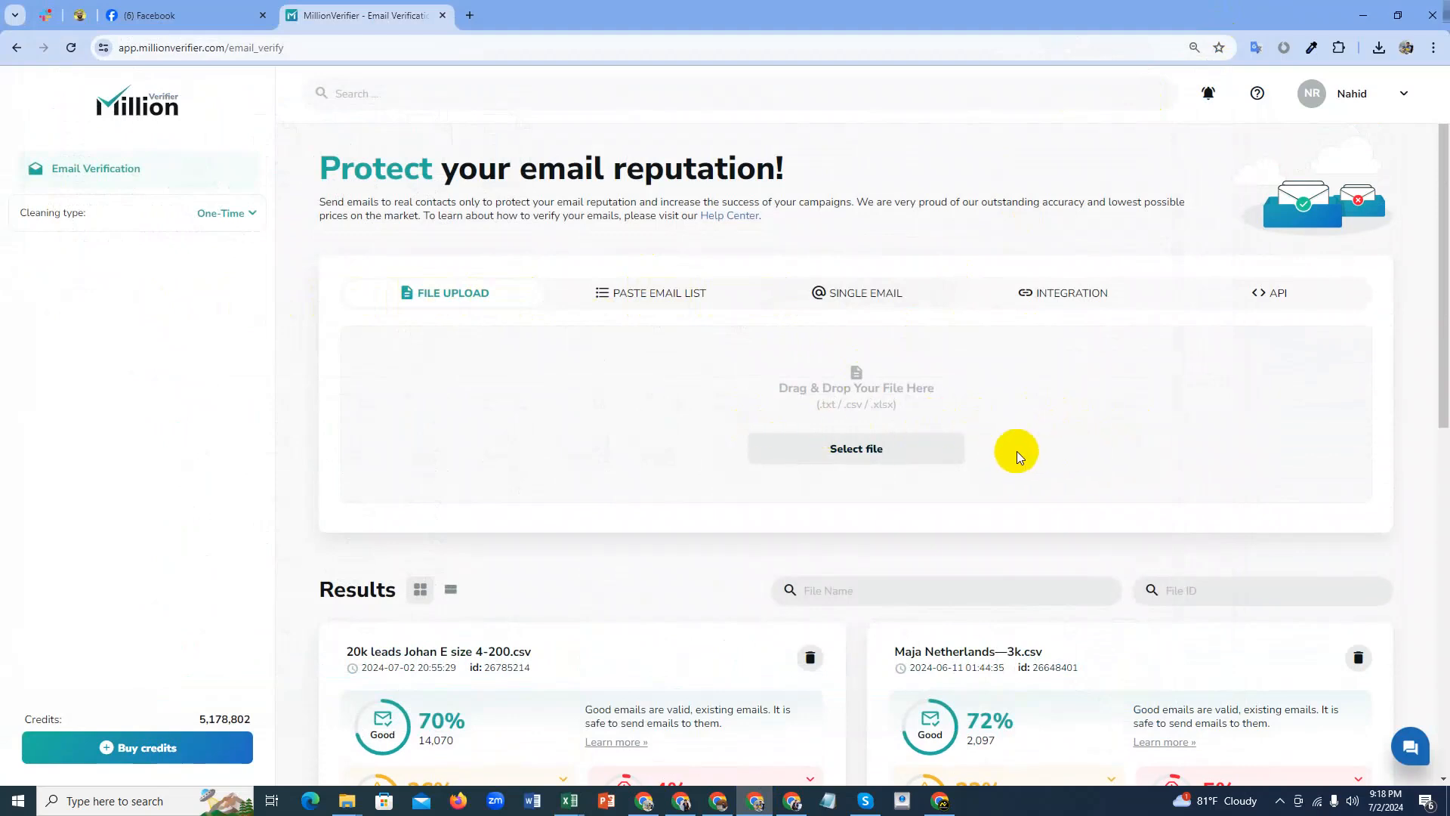
Compare the good, risky and bad email breakdowns of the verified files.
scroll(1098, 427, down, 5)
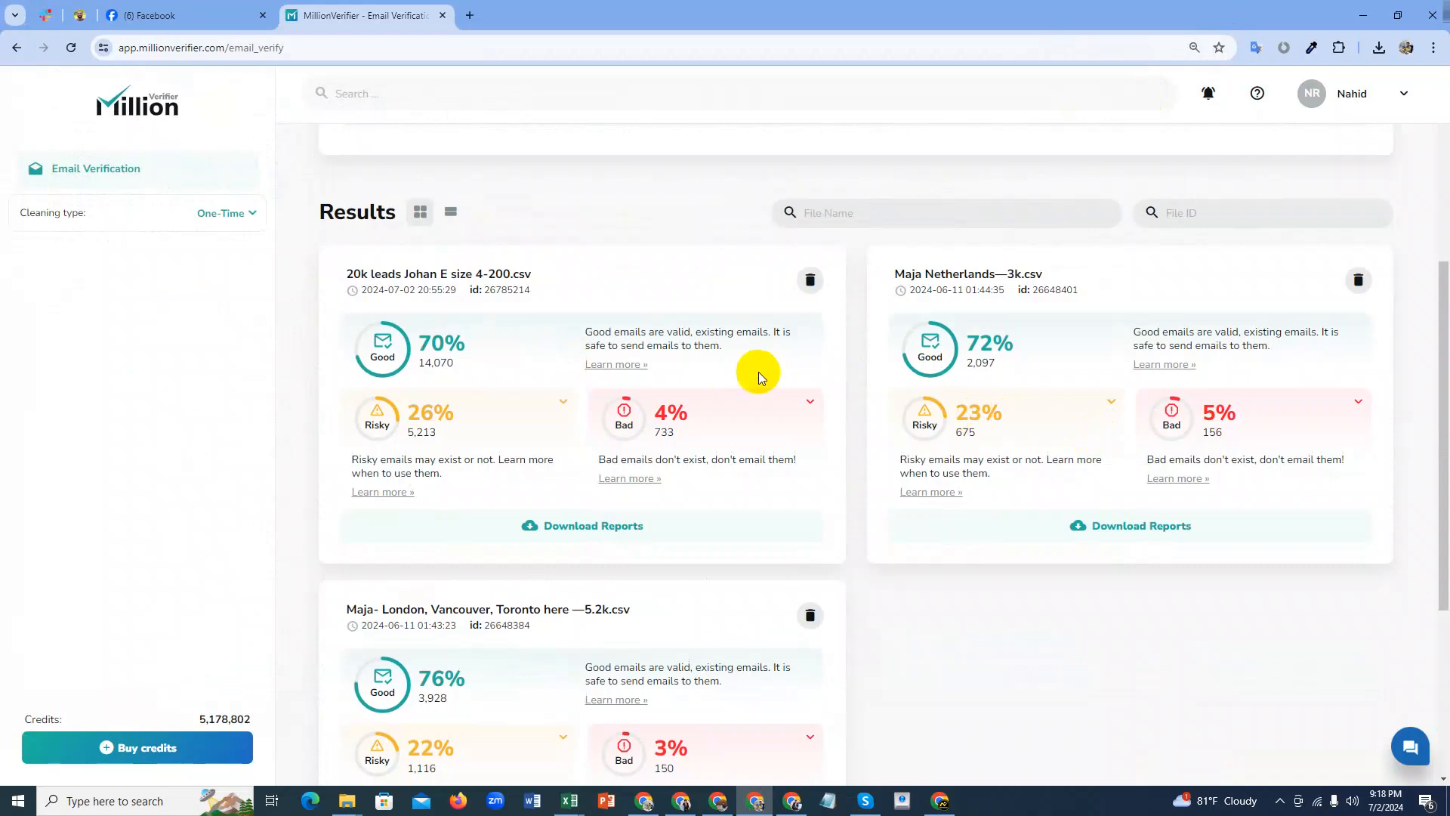
scroll(756, 370, up, 2)
scroll(746, 367, down, 1)
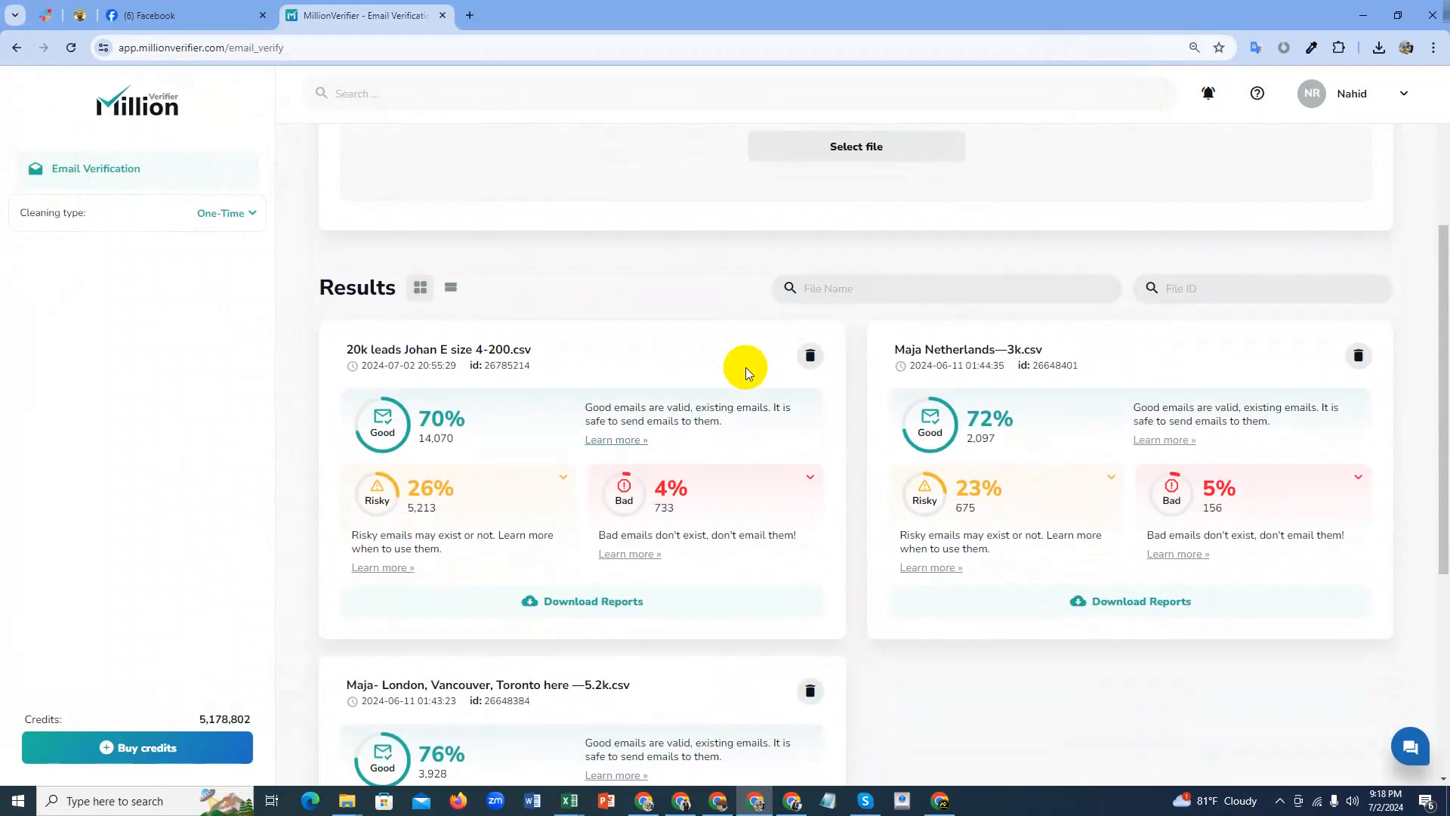
scroll(737, 369, down, 2)
scroll(778, 378, up, 3)
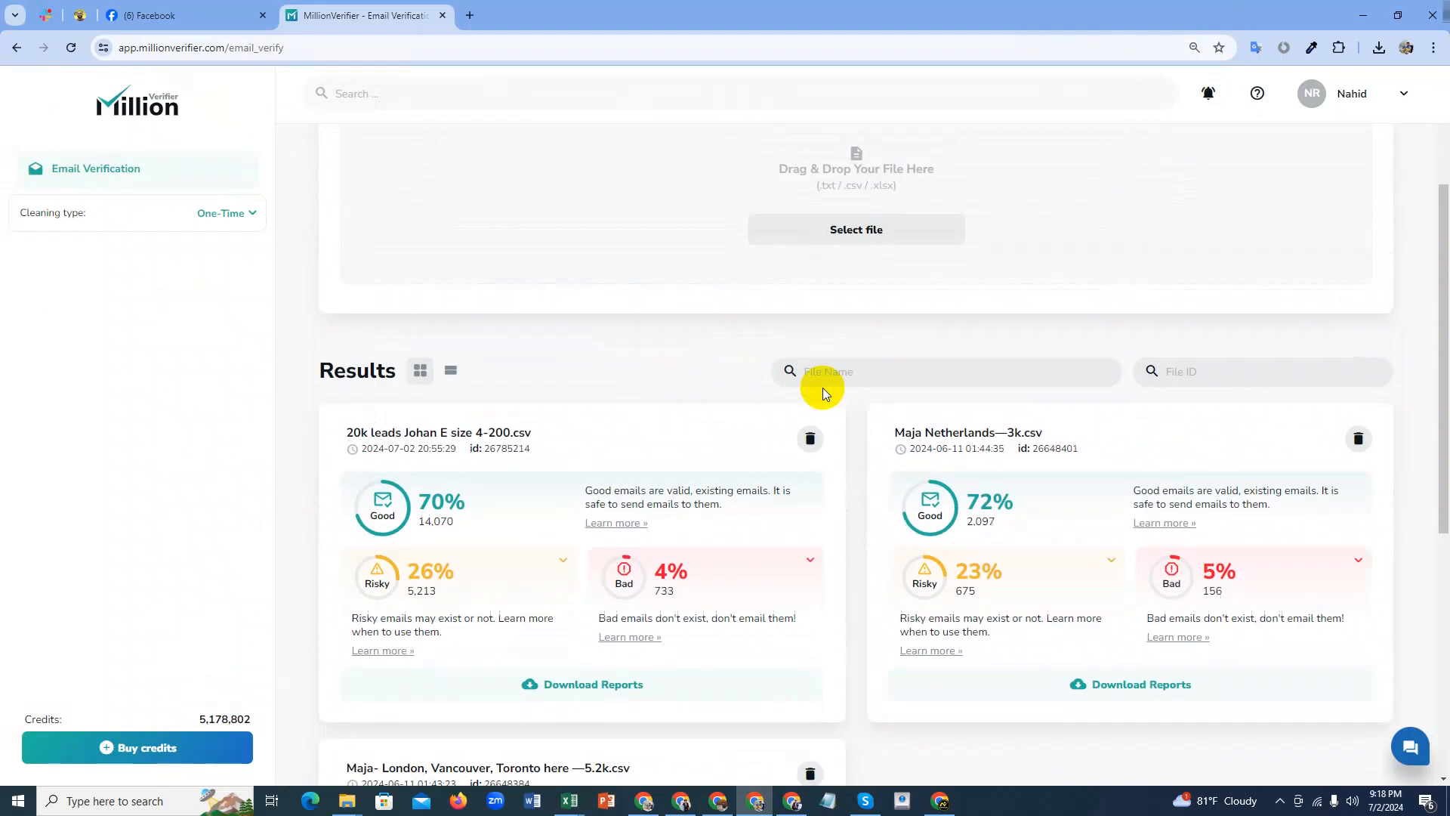
scroll(823, 387, down, 2)
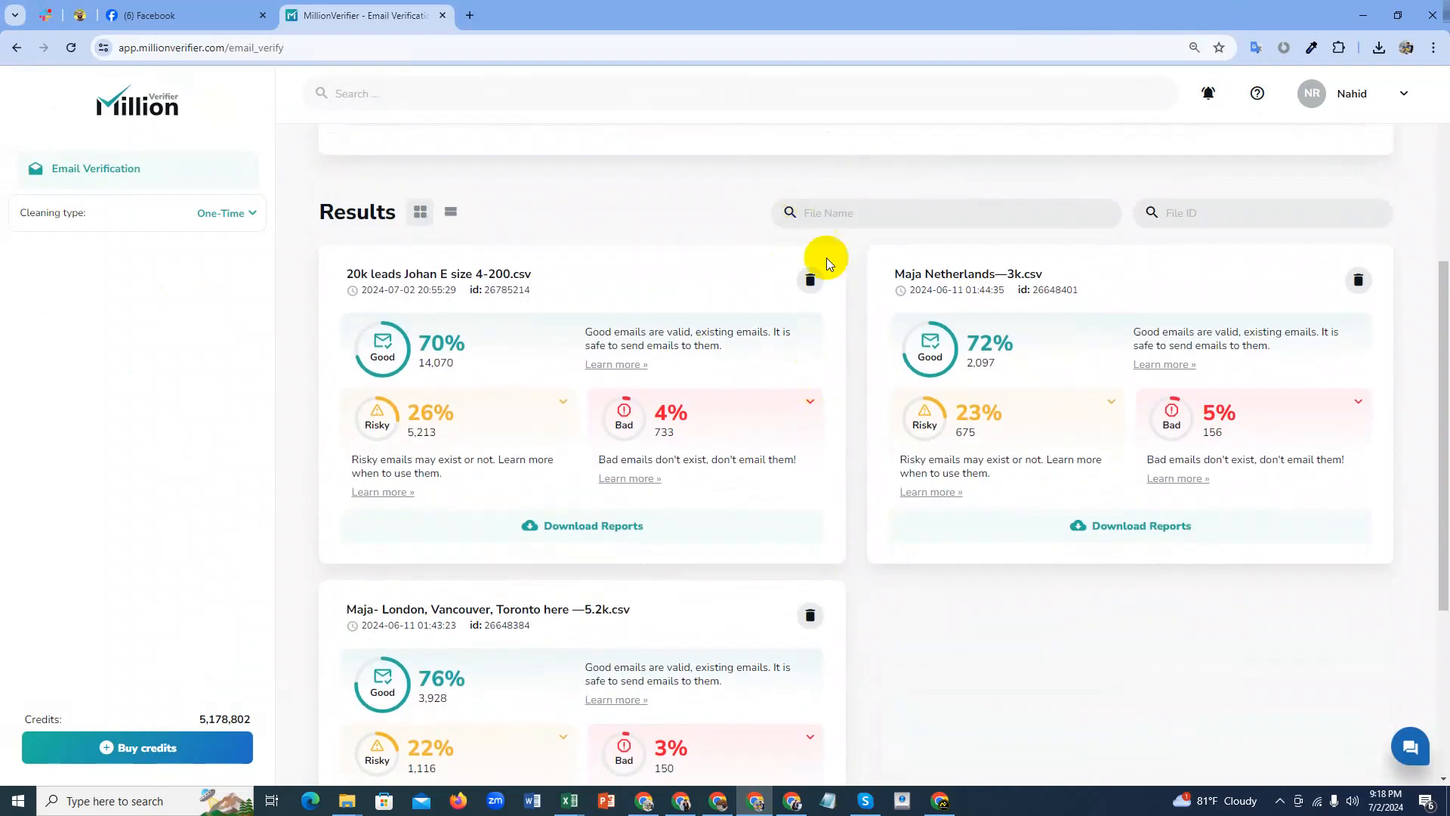
mouse_move(974, 526)
scroll(778, 360, up, 3)
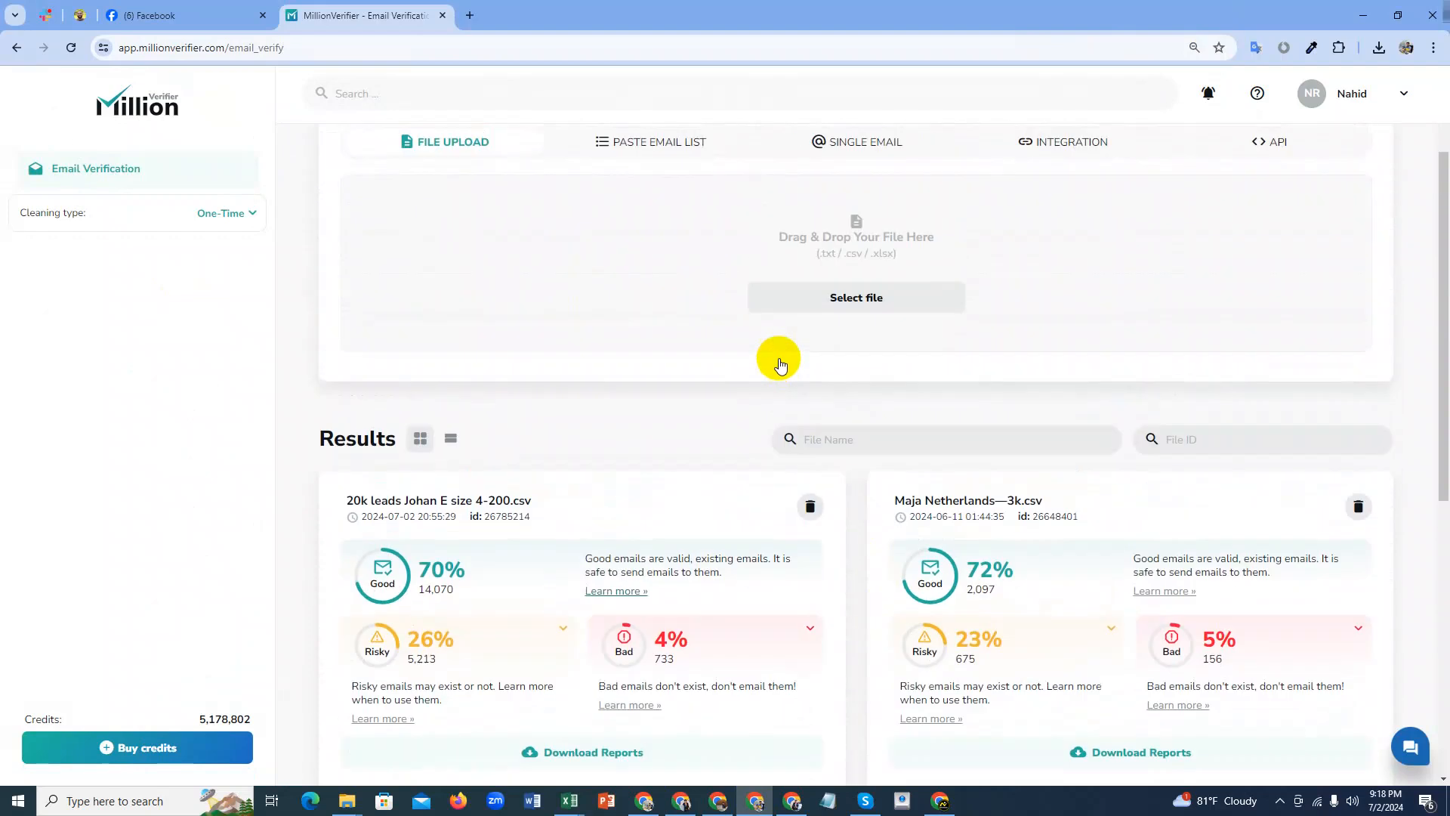
scroll(779, 361, down, 4)
scroll(778, 358, up, 2)
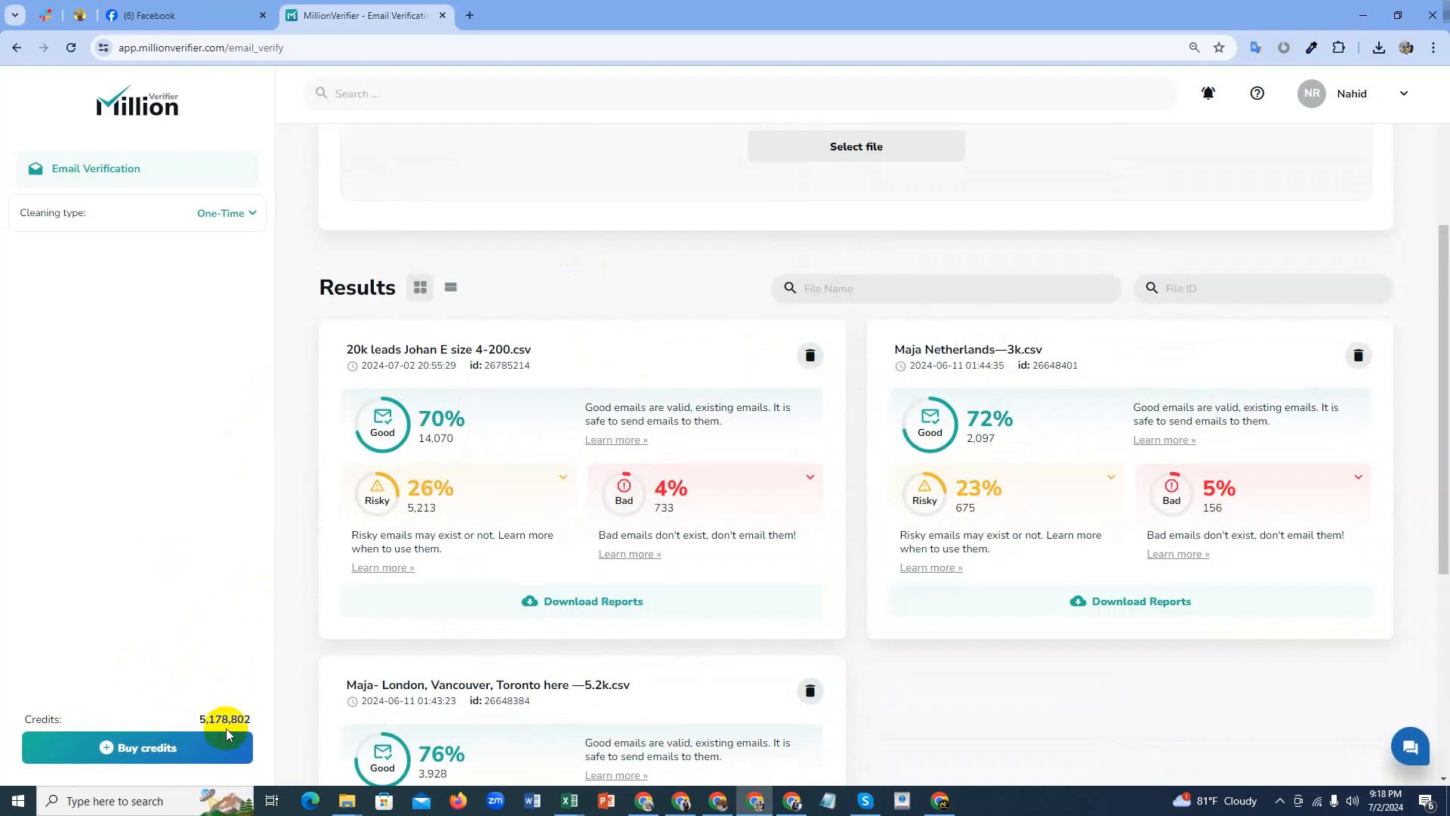
Try to open the Buy credits page, and dismiss the pop-ups.
click(186, 749)
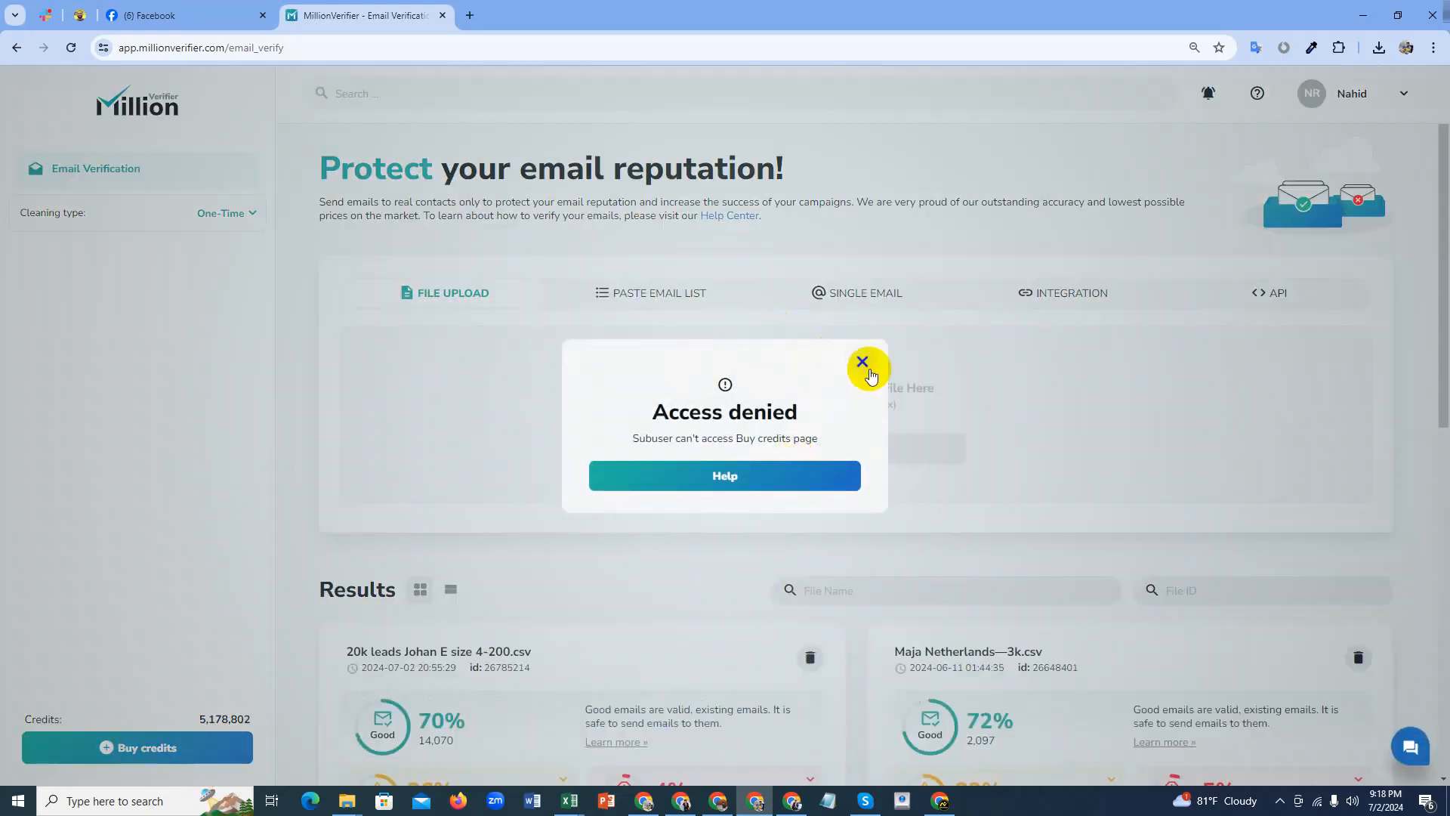
click(863, 362)
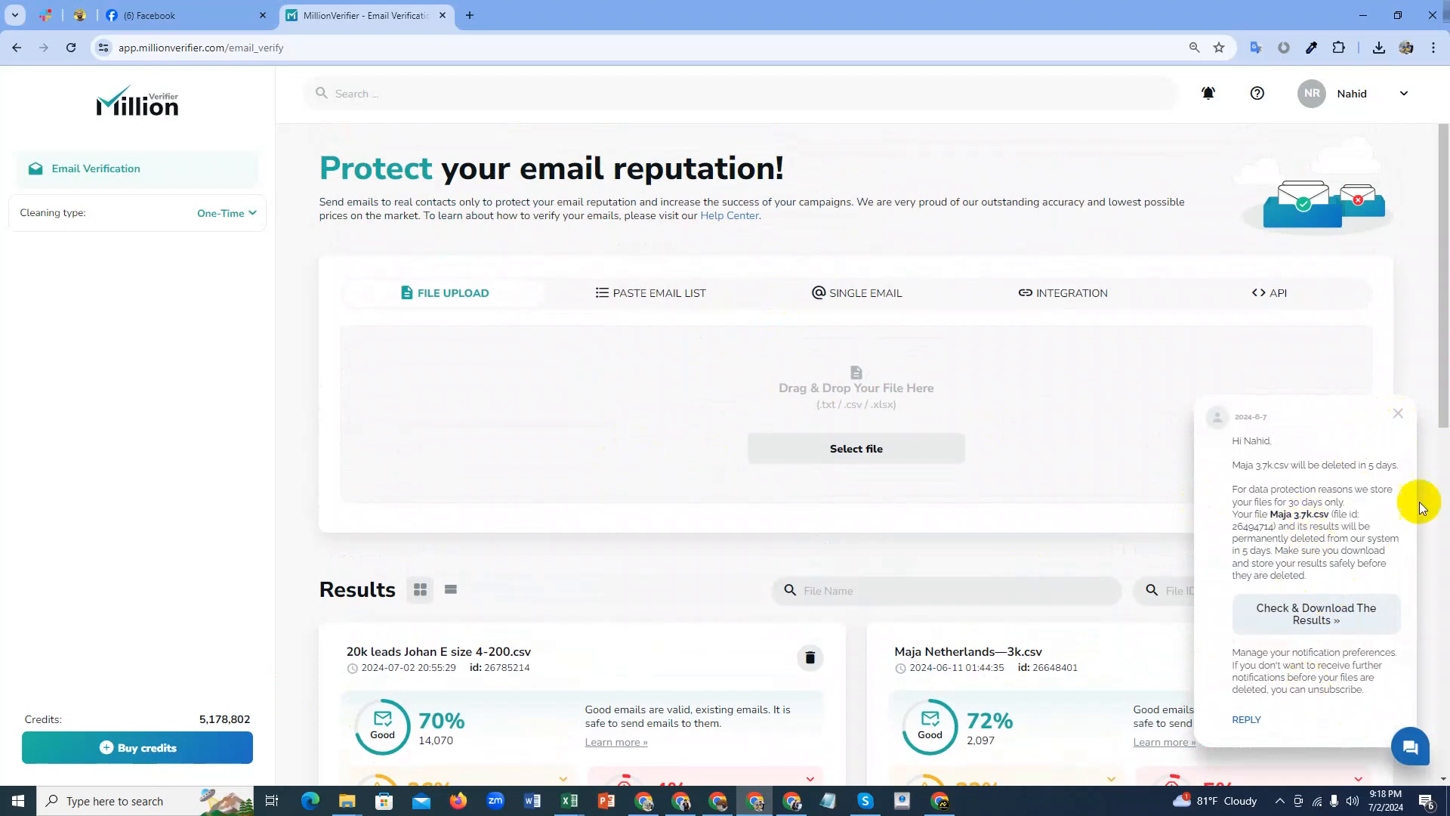
click(1398, 413)
Review the upload area, the result cards of the verified files, and the report download options of the Netherlands 3k file.
scroll(317, 604, down, 4)
scroll(534, 617, up, 4)
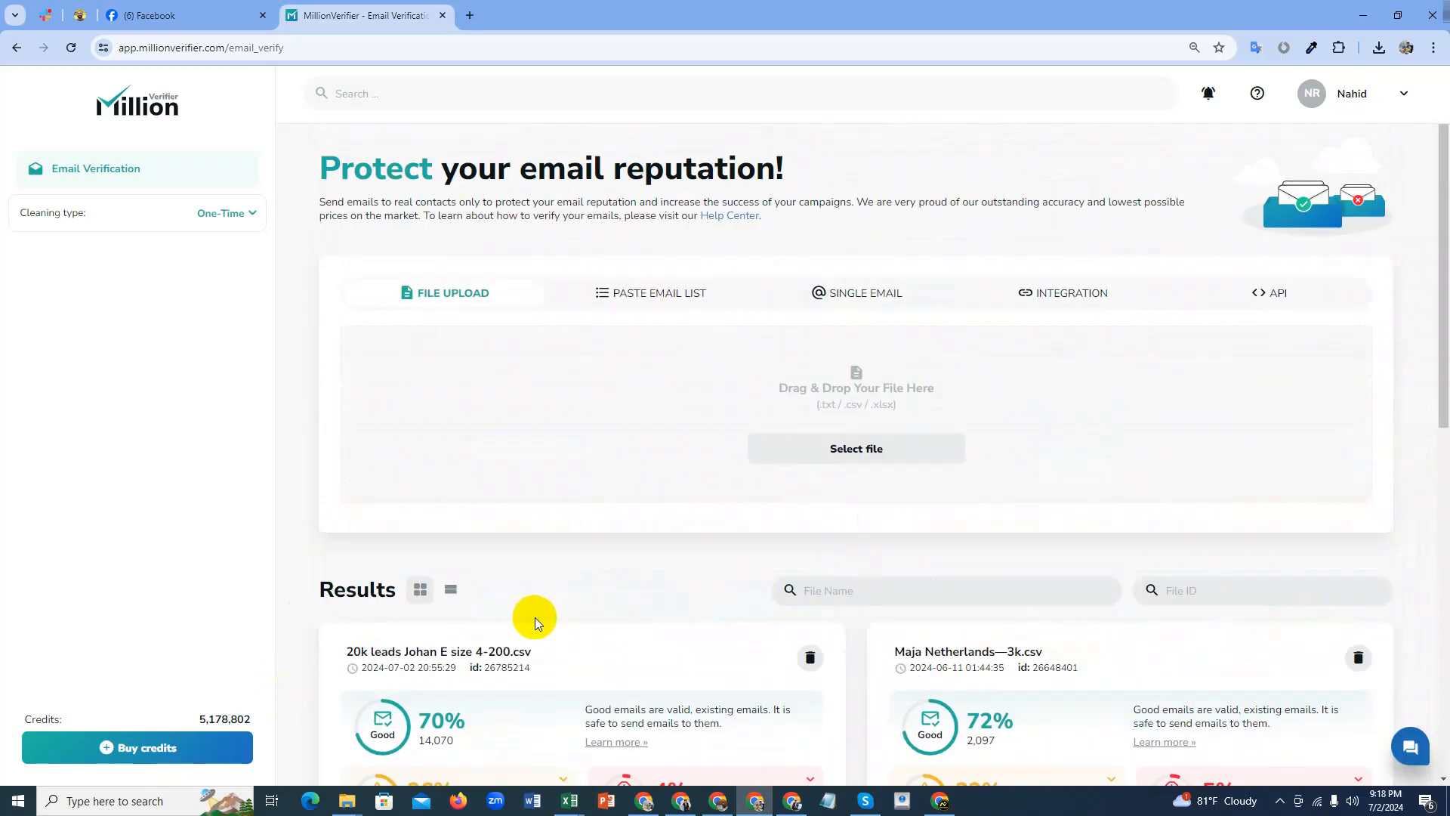
scroll(680, 355, down, 5)
scroll(680, 356, up, 5)
scroll(680, 356, down, 3)
scroll(682, 359, up, 3)
scroll(688, 373, down, 6)
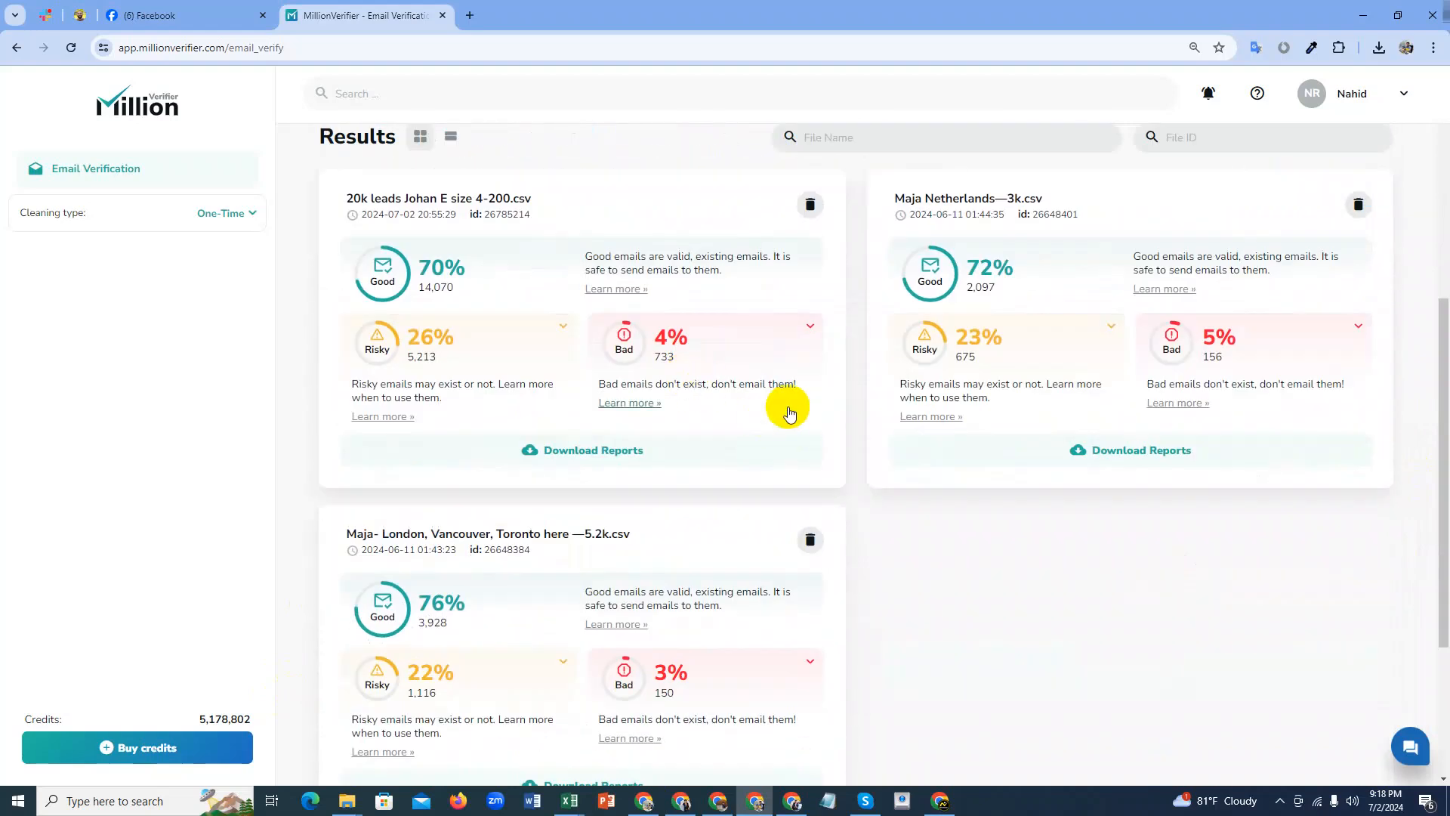
scroll(952, 642, up, 3)
scroll(946, 623, down, 2)
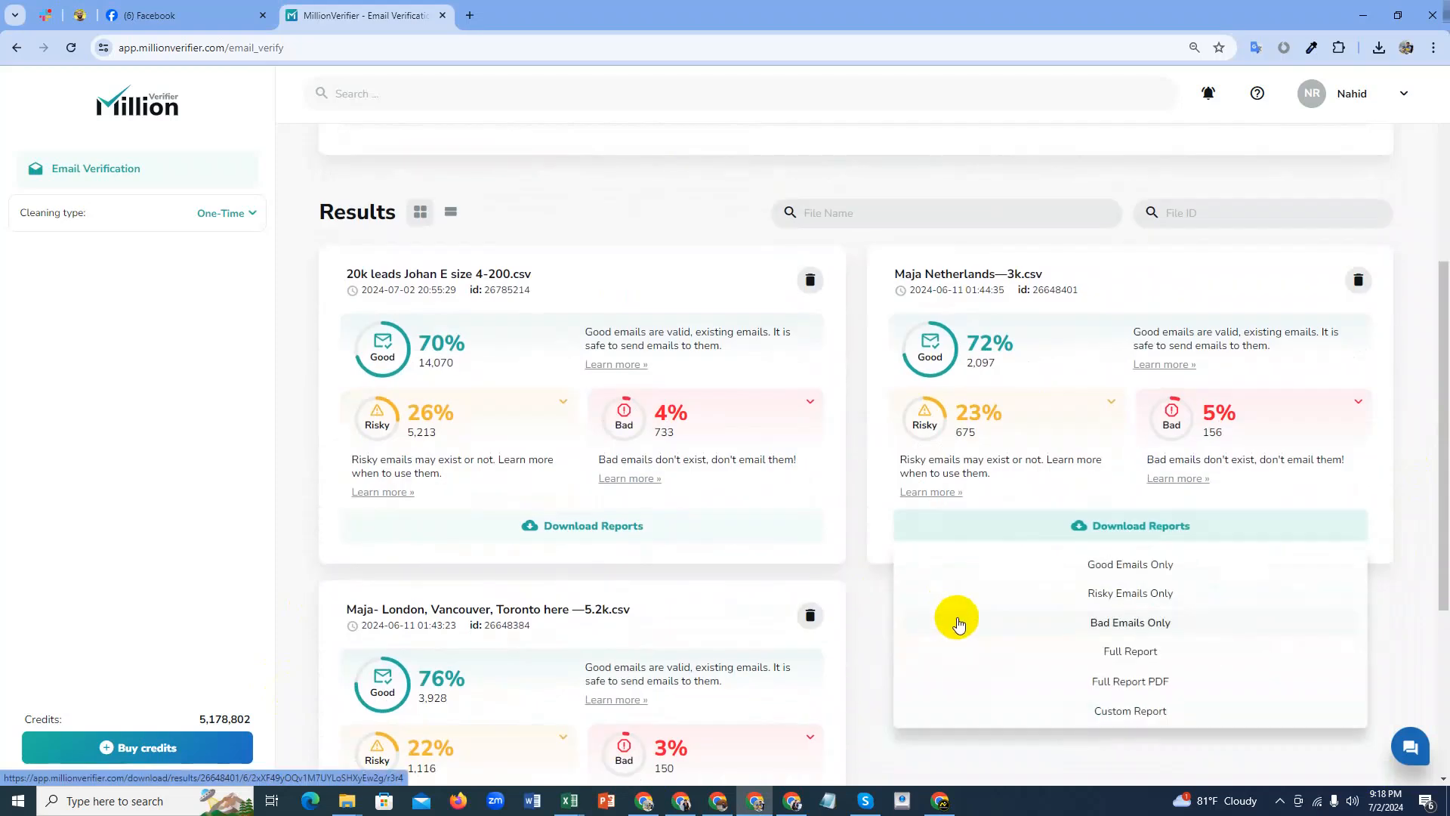